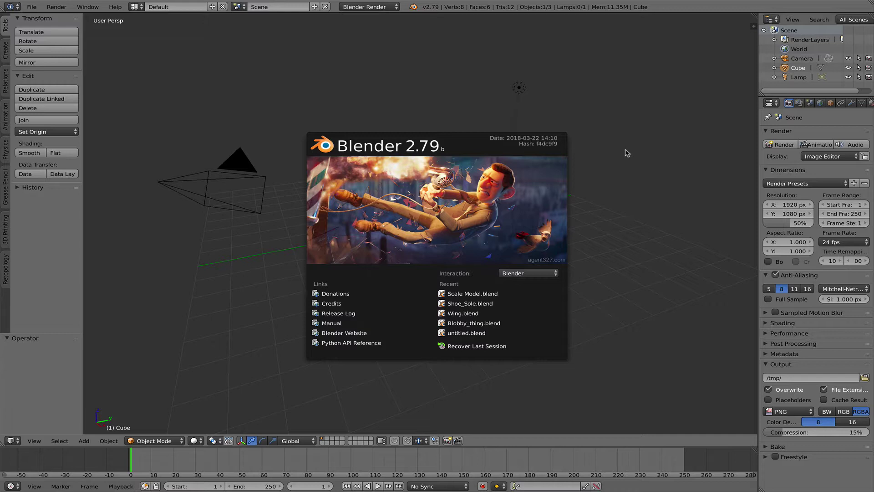
Step: Dismiss the splash screen and delete the default camera, lamp and cube together
click(633, 165)
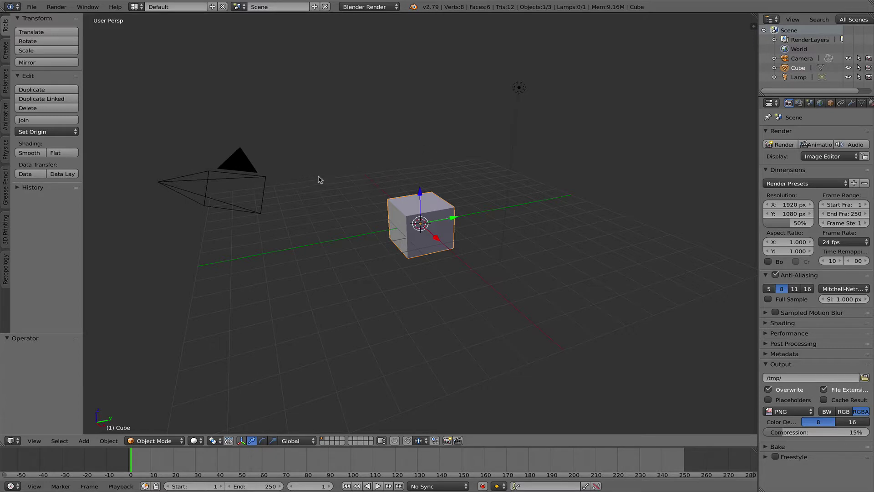
right_click(249, 179)
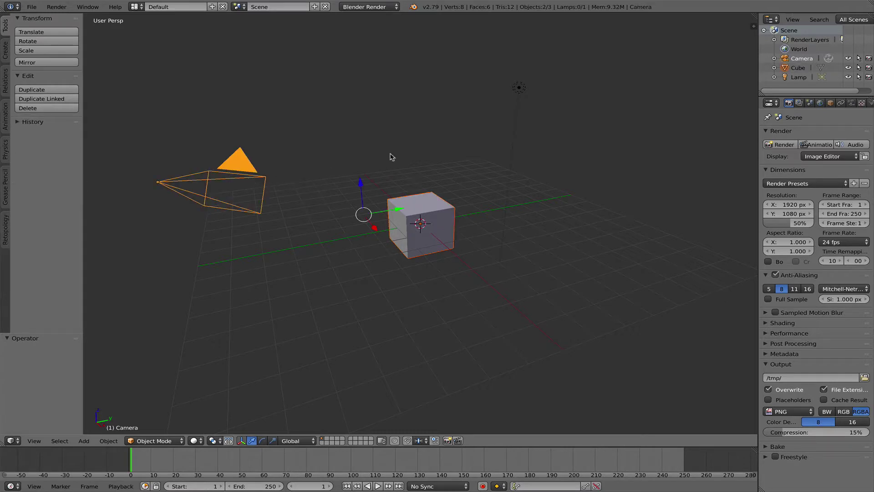
shift+right_click(521, 88)
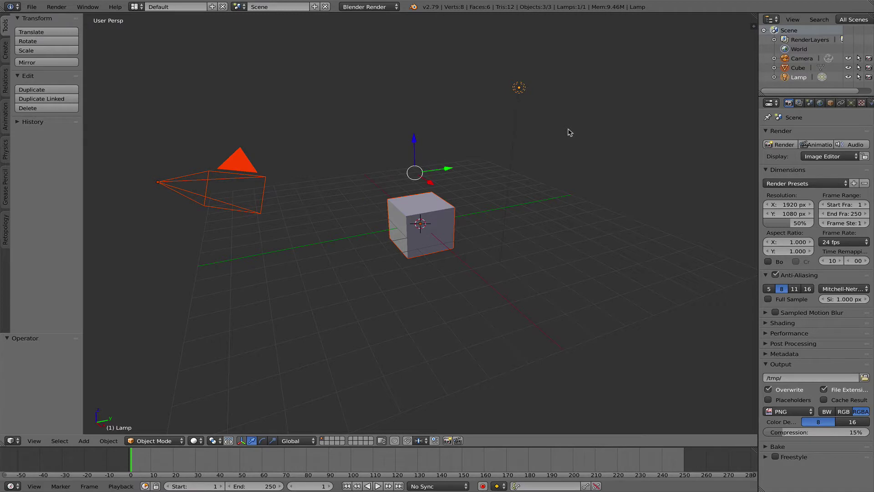
key(x)
click(569, 131)
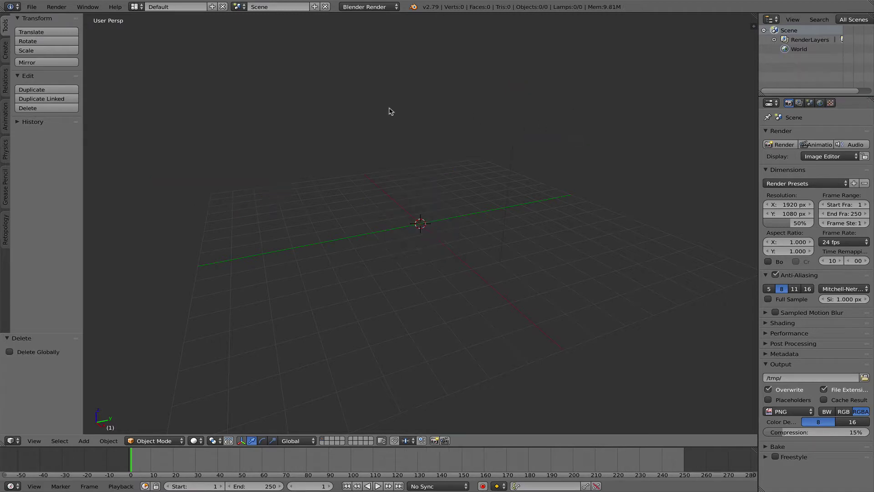
Step: Toggle the 3D viewport from perspective to orthographic projection via the View pie's Persp/Ortho
key(q)
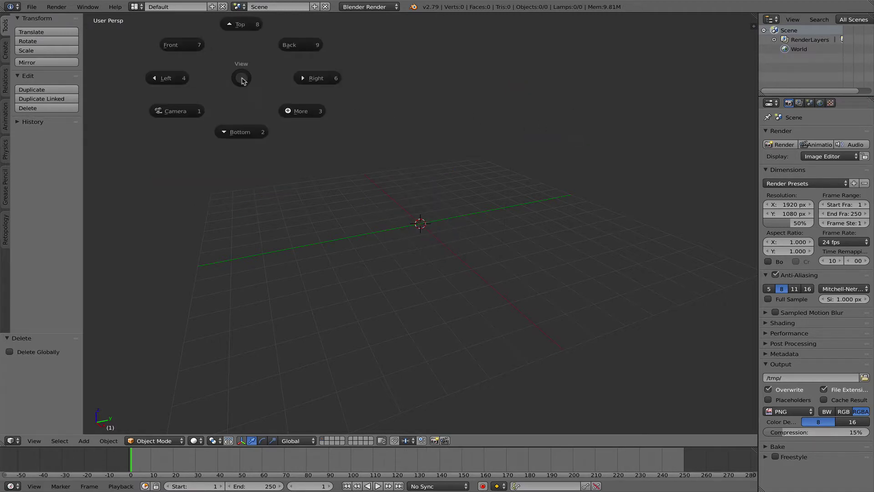
click(307, 112)
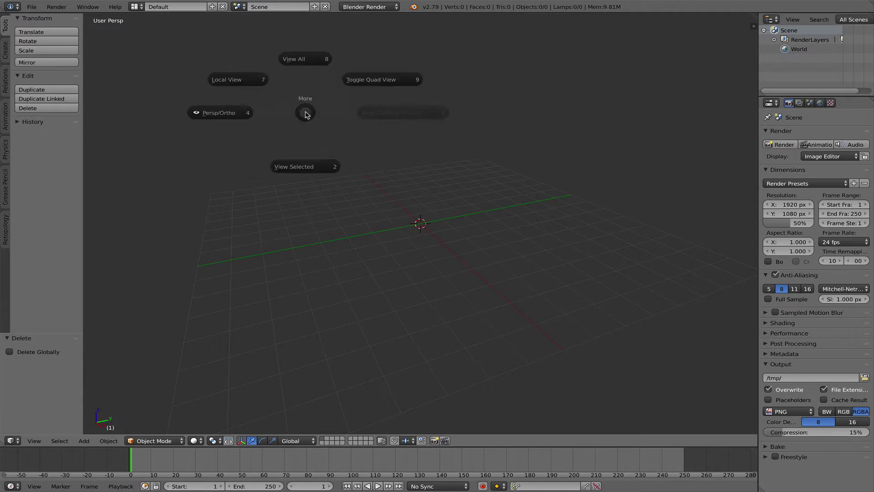
click(231, 117)
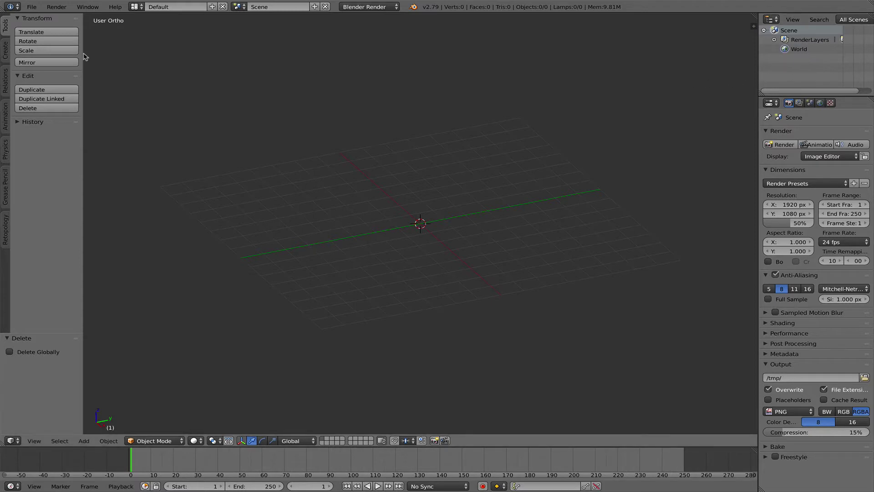
Step: Import prince_stl.stl from Downloads, creating the 15,470-face 'Prince Stl' object
click(33, 7)
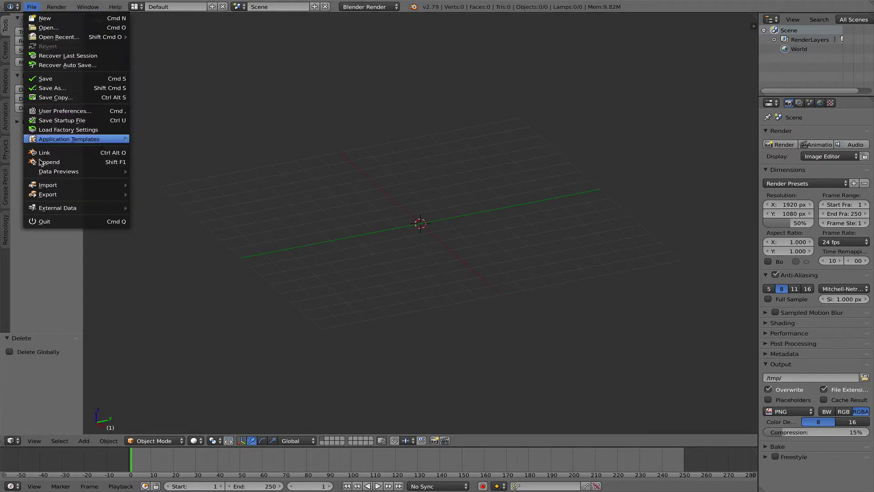
mouse_move(57, 186)
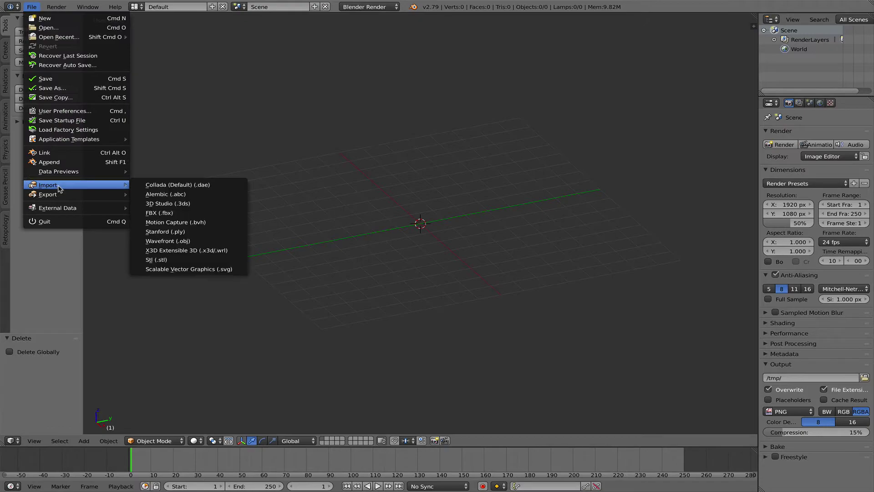
click(176, 259)
click(33, 131)
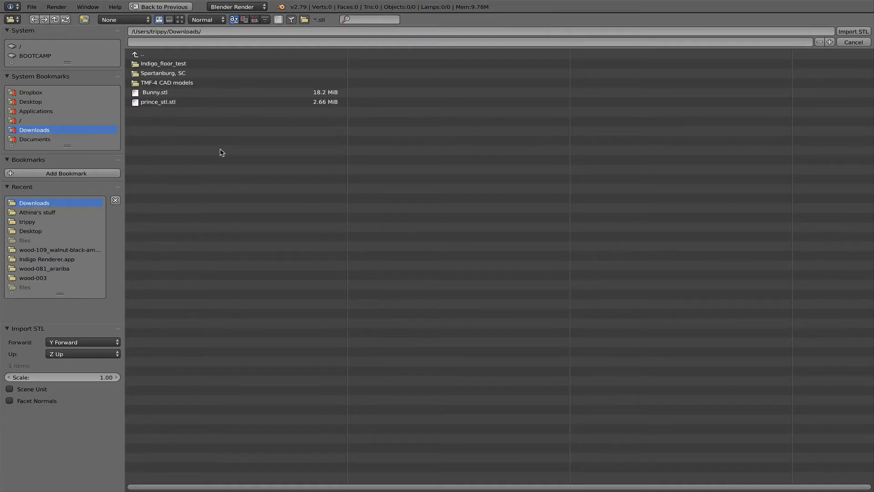
click(164, 102)
double_click(163, 103)
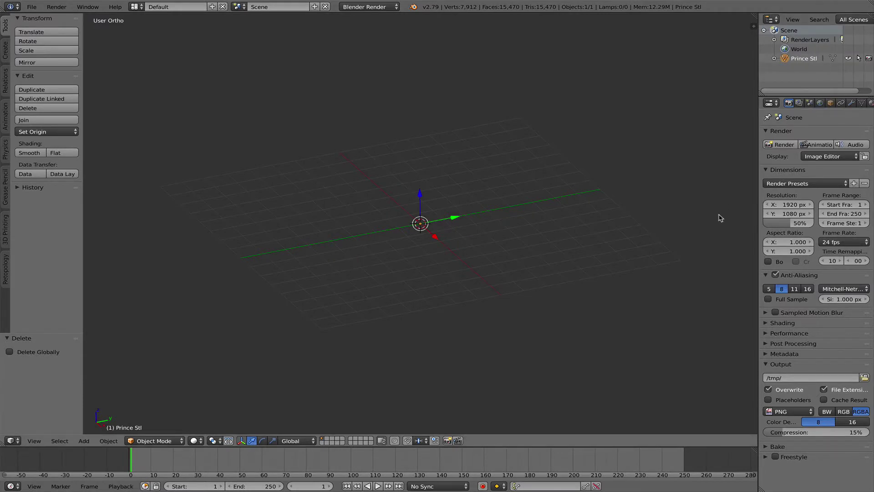
Step: Apply the Millimeters unit preset to the scene (unit scale 0.001)
key(n)
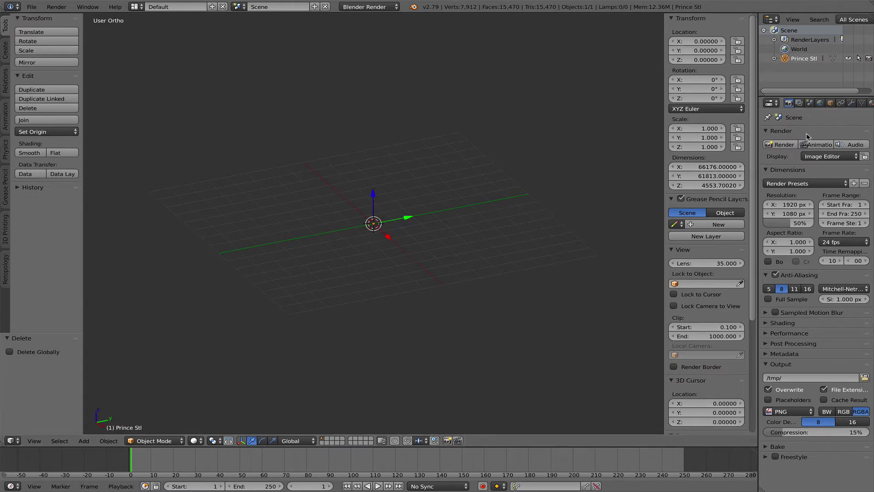
click(809, 103)
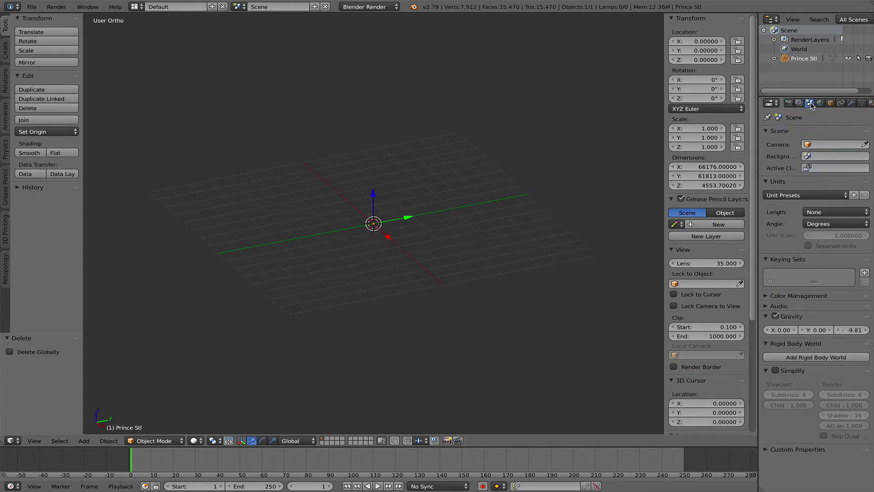
click(800, 196)
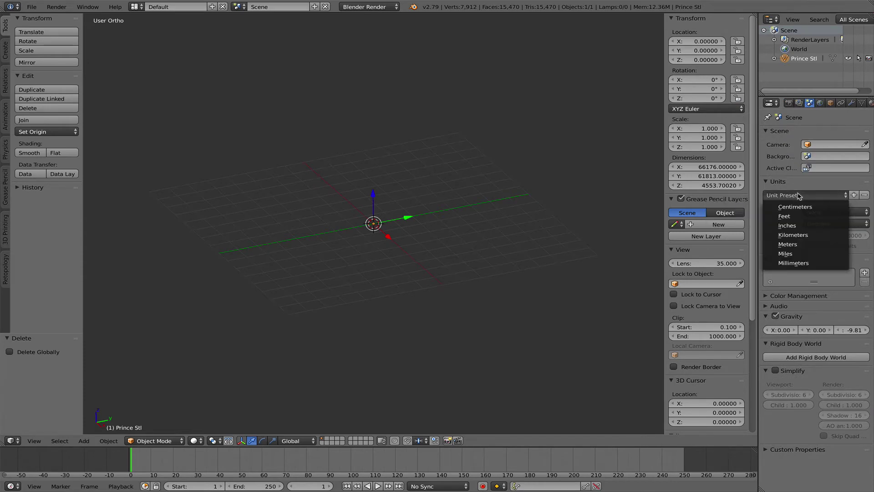
click(809, 264)
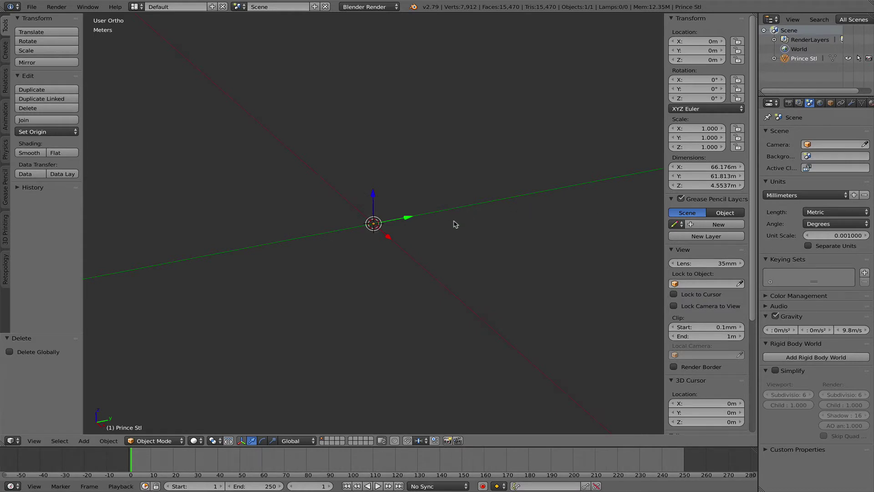
Step: Set the view Clip End to 10m, then raise it to 20m
ctrl+scroll(456, 224, down, 2)
ctrl+scroll(453, 221, up, 6)
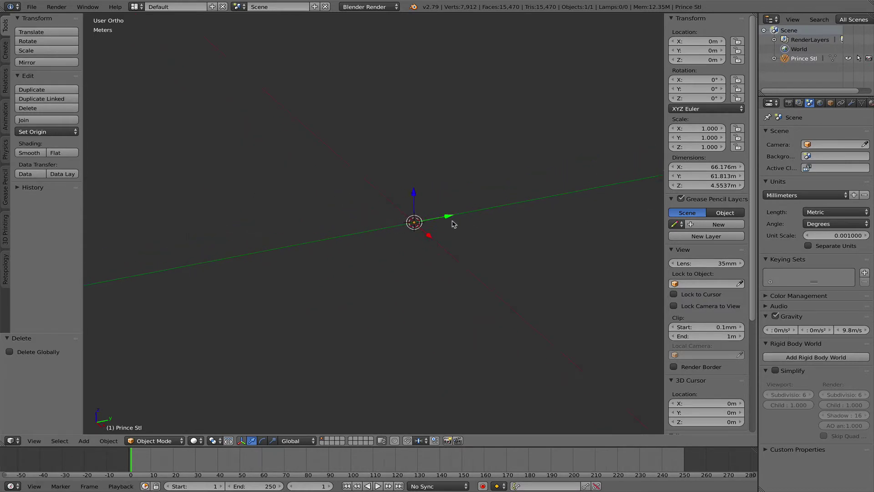
click(720, 336)
text(10m)
key(Return)
scroll(493, 266, up, 1)
scroll(490, 269, up, 4)
scroll(488, 269, down, 10)
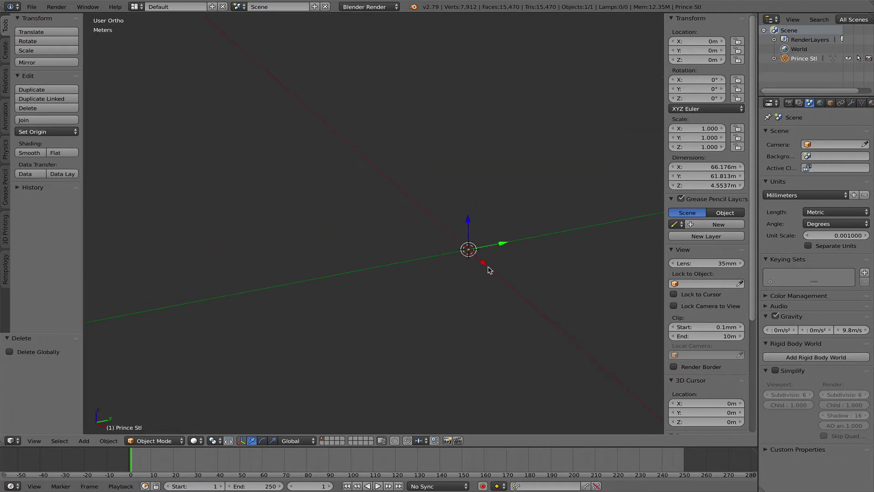
scroll(498, 276, up, 3)
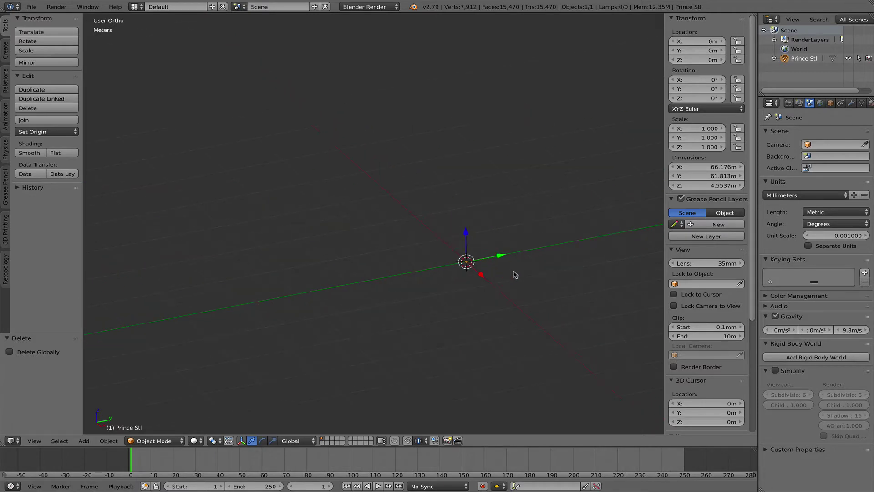
click(711, 337)
text(2)
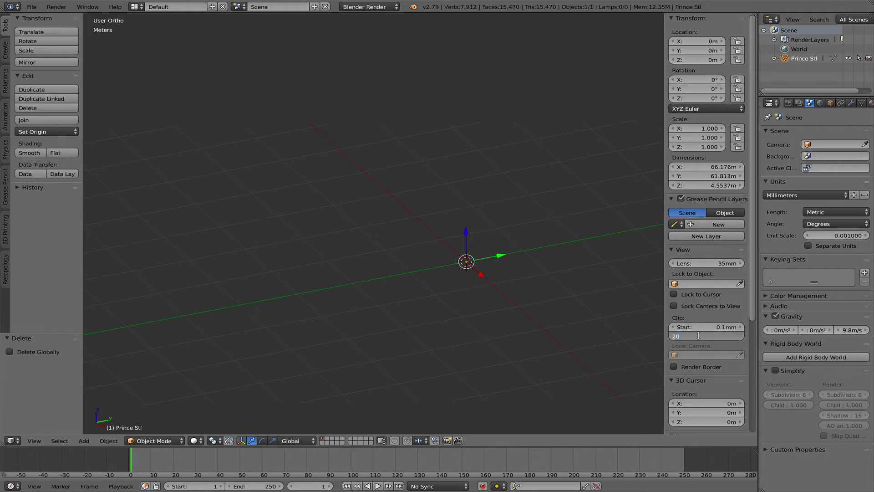
key(Return)
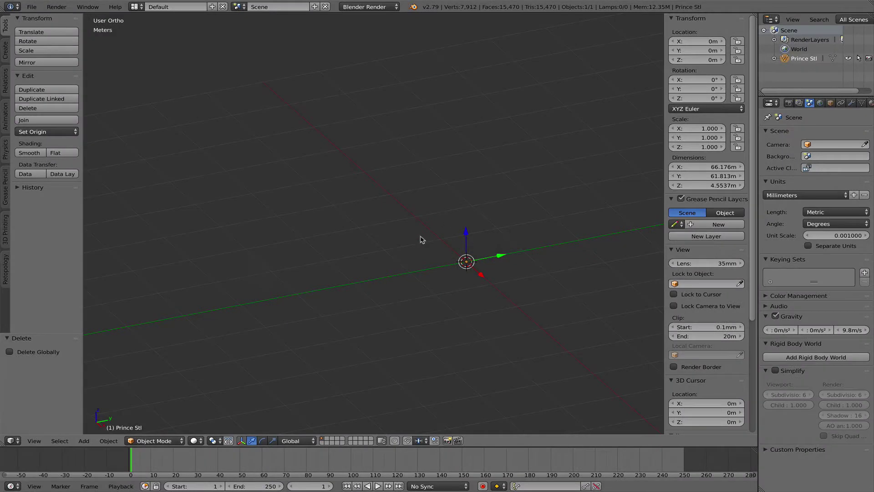
scroll(421, 242, up, 2)
scroll(427, 255, down, 5)
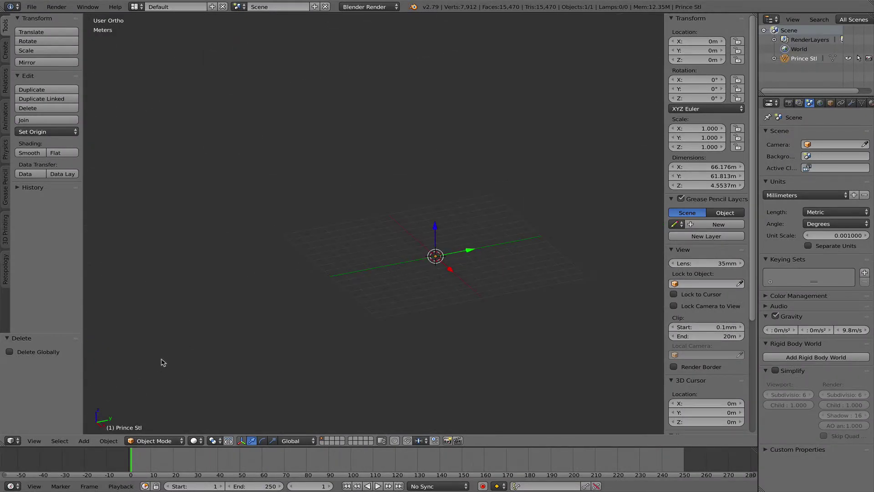
scroll(462, 266, up, 2)
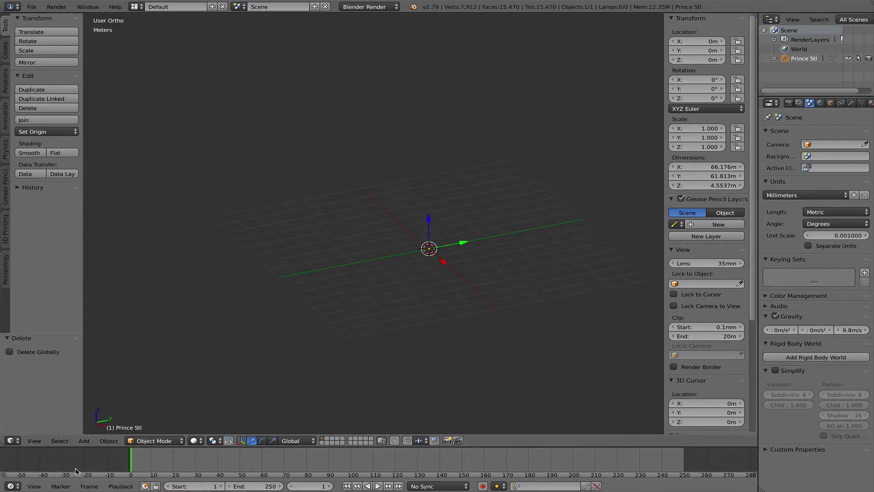
Step: Frame the Prince Stl mesh with View Selected and orbit to look across its top
click(37, 441)
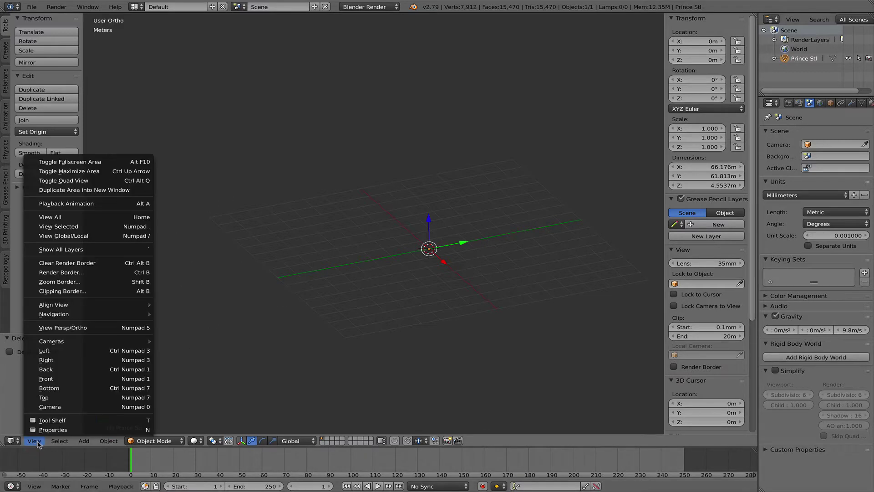
click(83, 227)
middle_drag(401, 279, 417, 353)
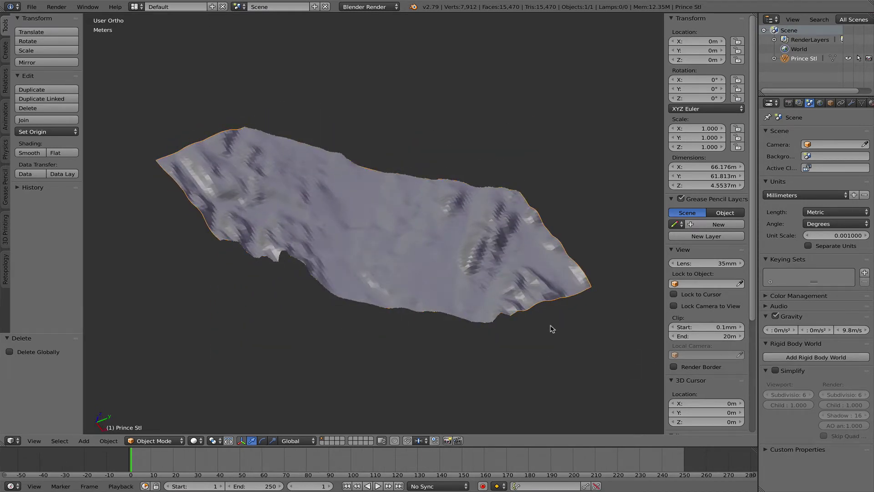
middle_drag(552, 325, 529, 277)
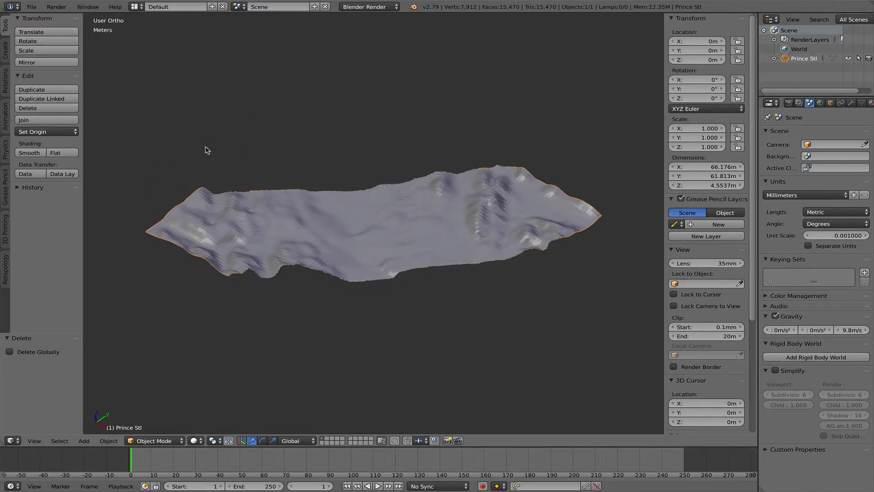
middle_drag(350, 246, 384, 250)
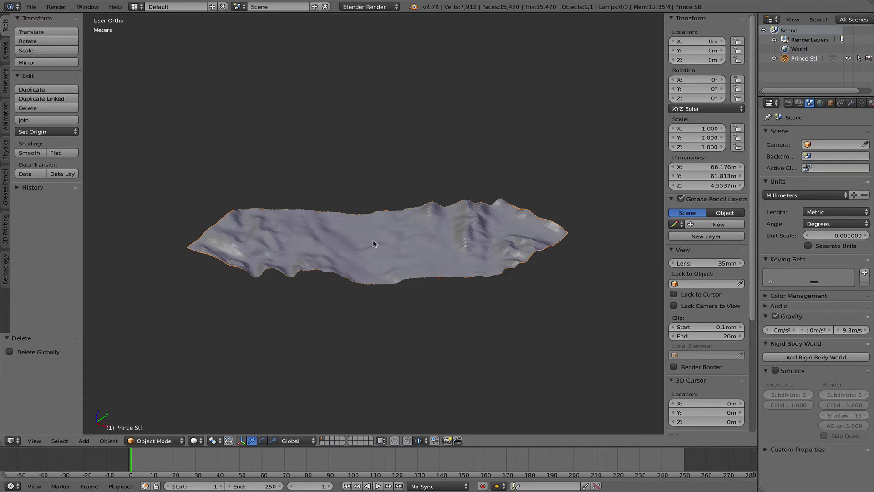
Step: Set the terrain's origin to its surface centre of mass
click(55, 132)
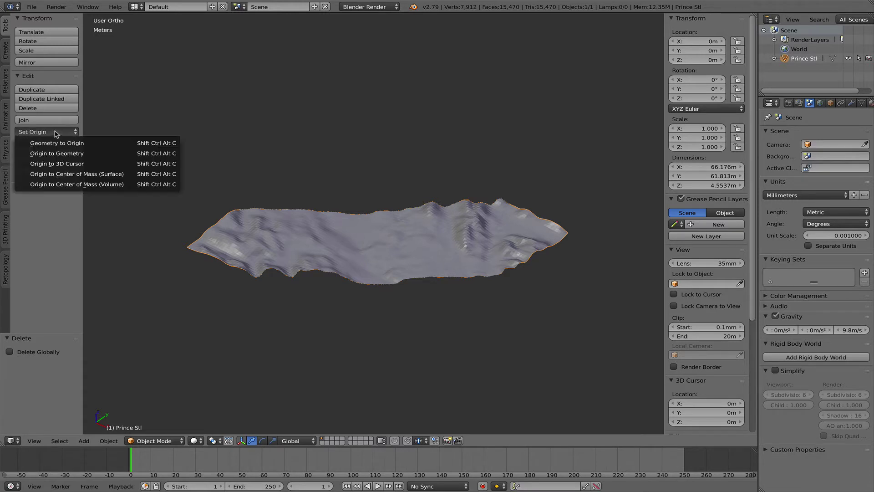
click(115, 175)
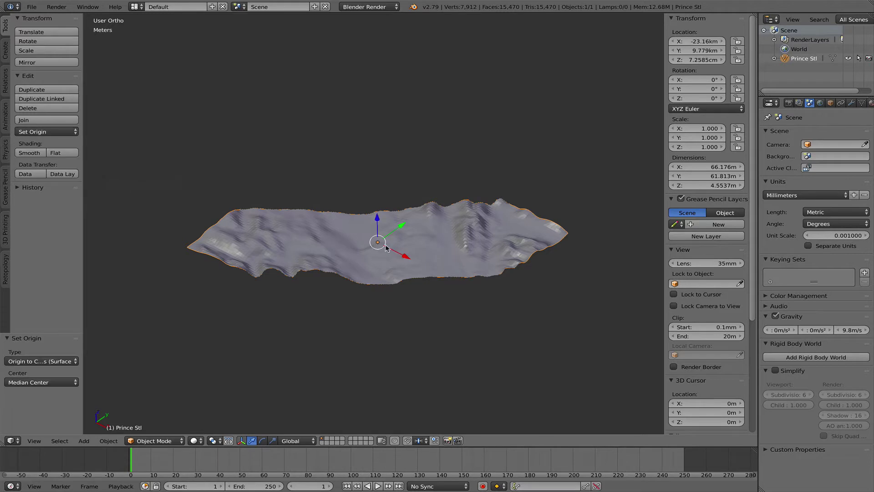
scroll(375, 246, up, 2)
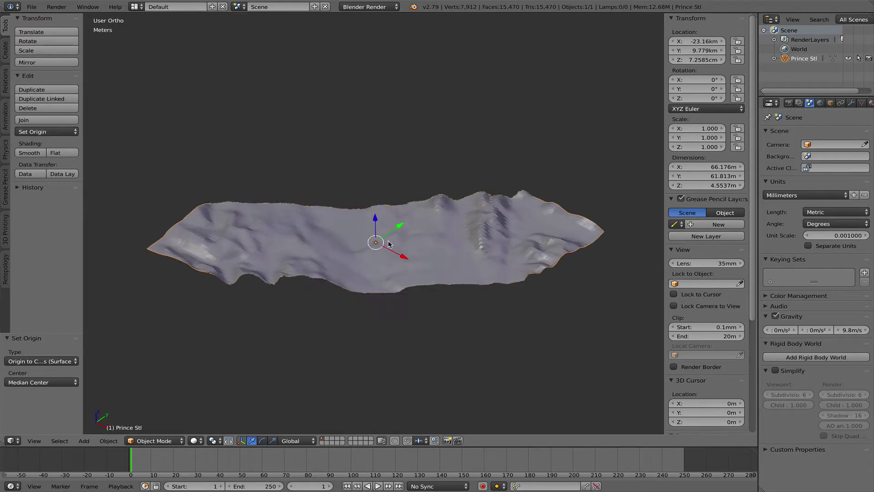
shift+middle_drag(268, 246, 286, 225)
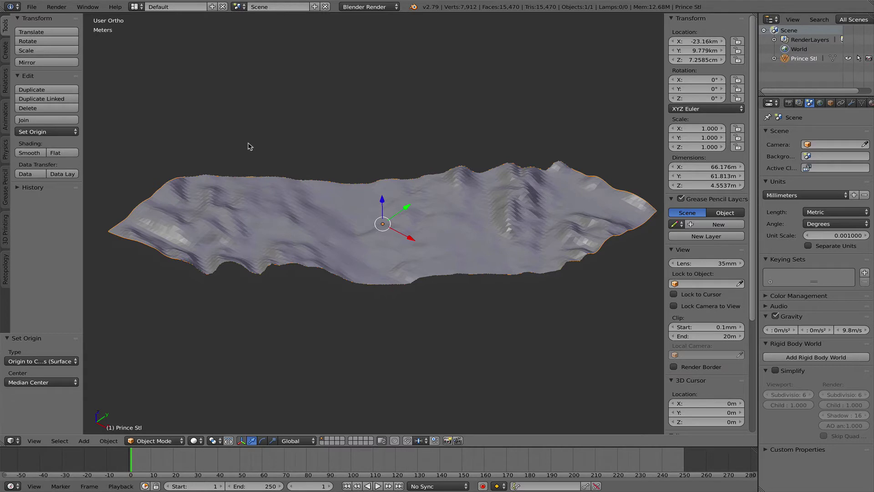
Step: Snap the terrain to the 3D cursor at 0m on all axes and frame it
key(shift+s)
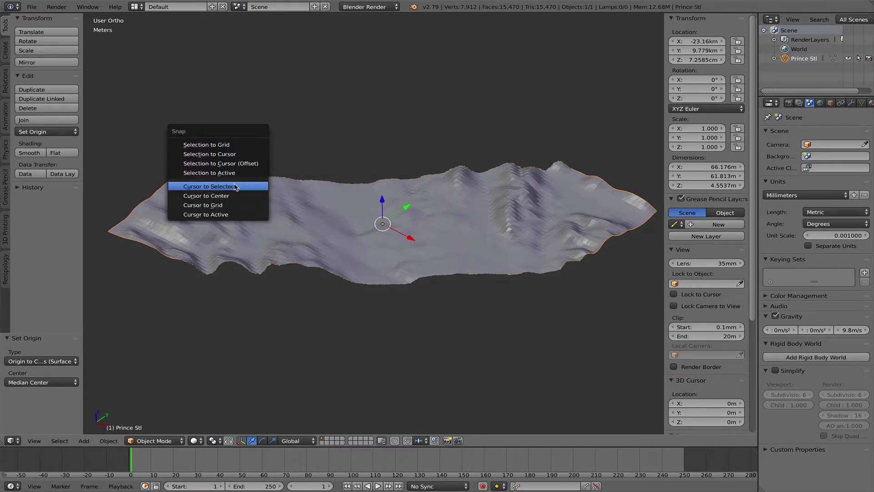
click(226, 155)
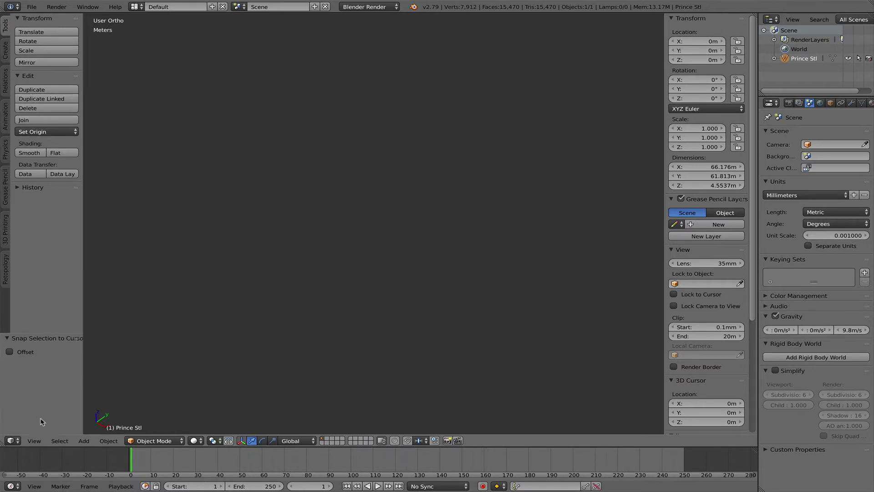
click(39, 441)
click(54, 226)
Step: Scale the terrain by .01 to 66.176 × 61.813 × 4.5537 cm and reframe it
scroll(388, 235, up, 4)
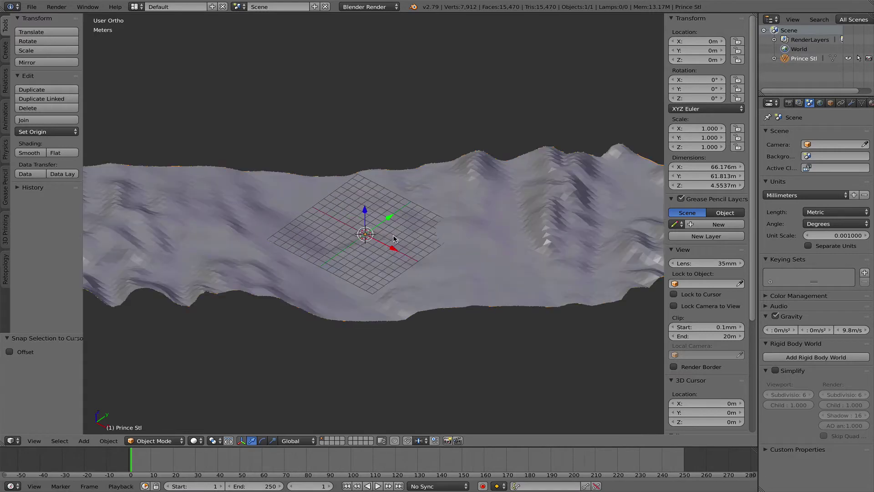
scroll(371, 246, down, 3)
middle_drag(419, 262, 402, 254)
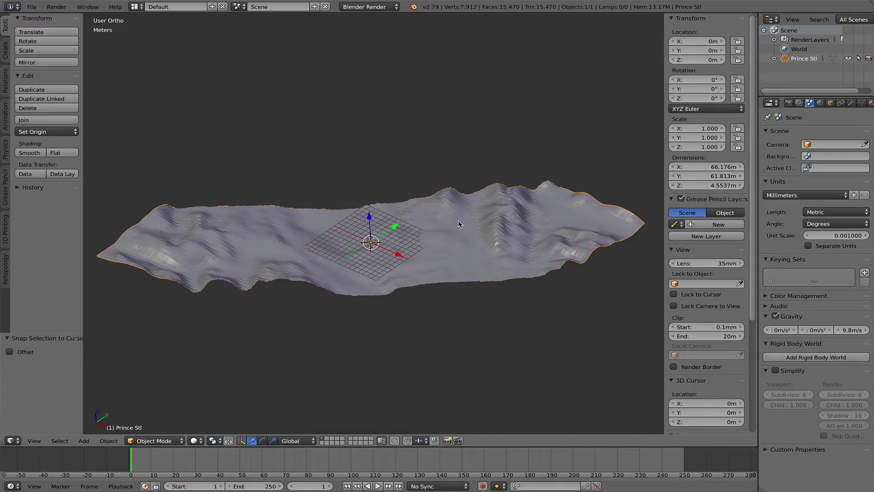
key(s)
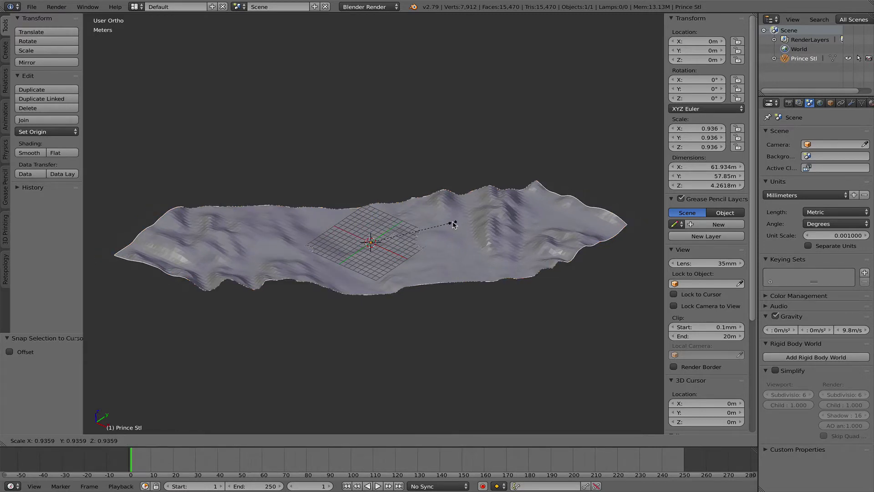
text(.01)
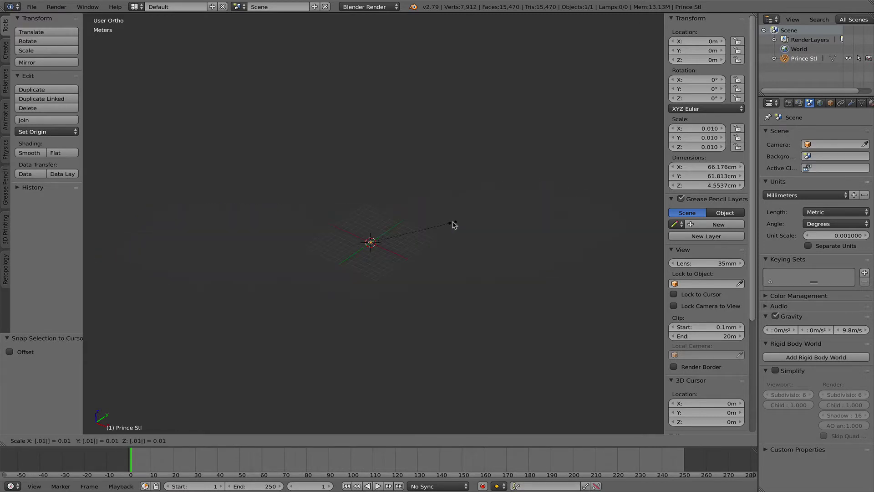
key(Return)
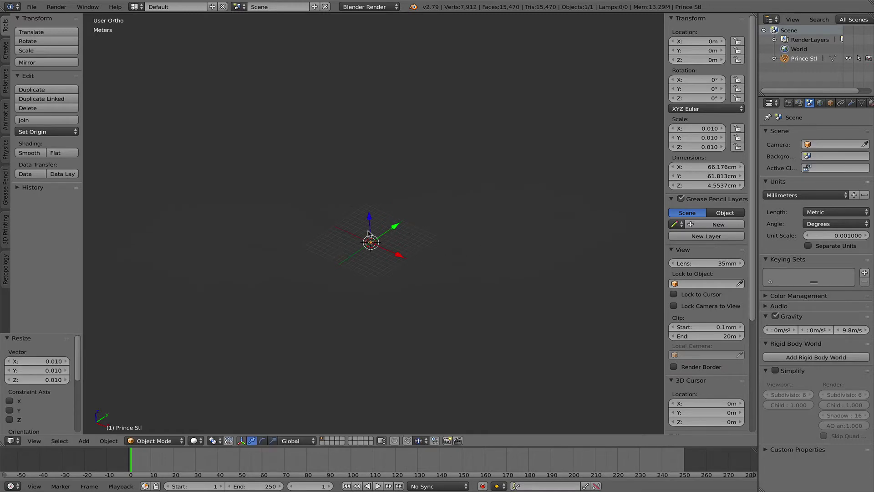
scroll(335, 237, up, 5)
scroll(356, 246, up, 10)
shift+middle_drag(436, 250, 442, 261)
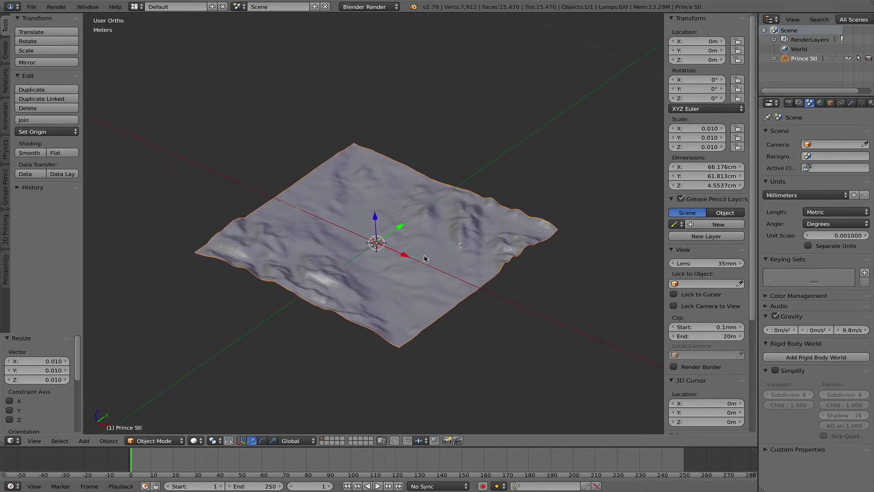
scroll(424, 258, up, 1)
shift+middle_drag(399, 264, 414, 259)
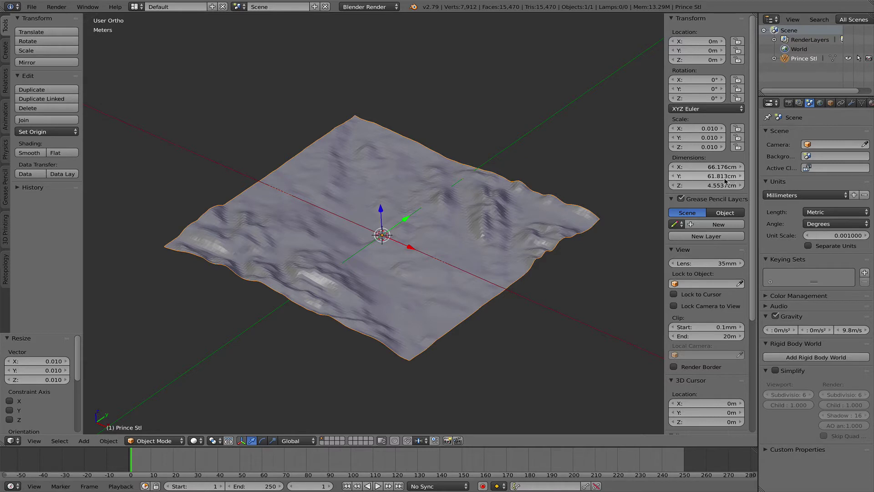
key(super+space)
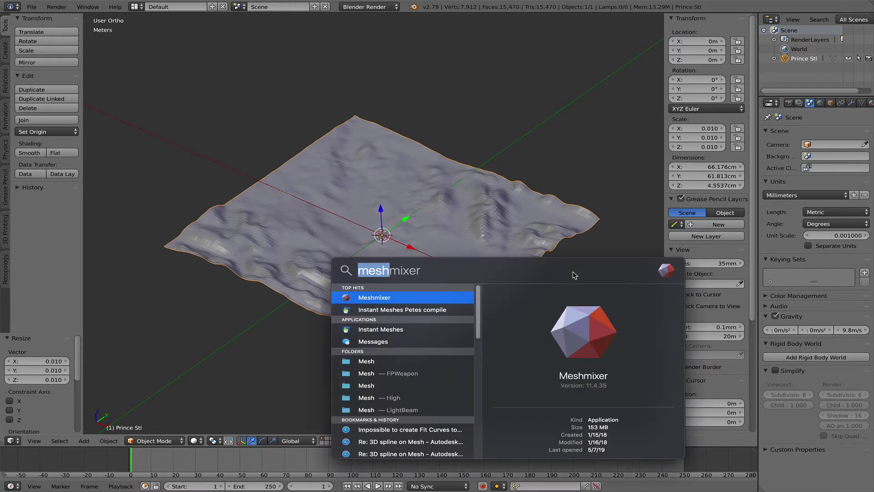
text(5)
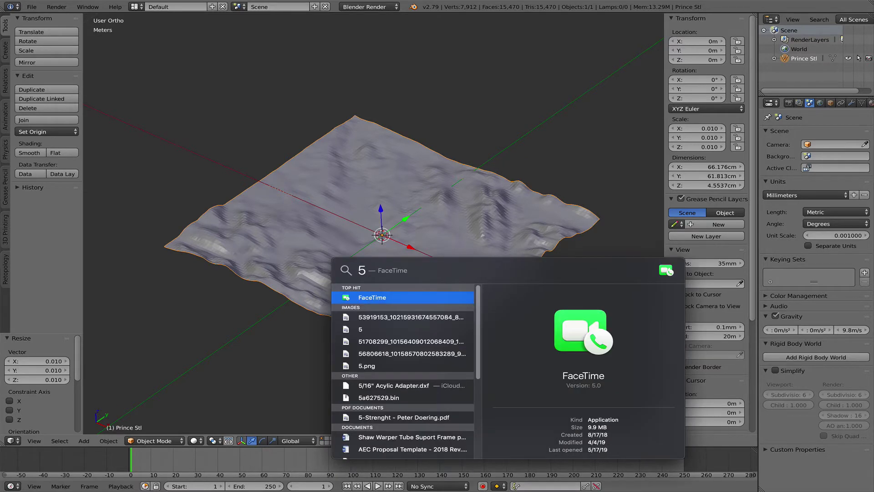
text(*12*)
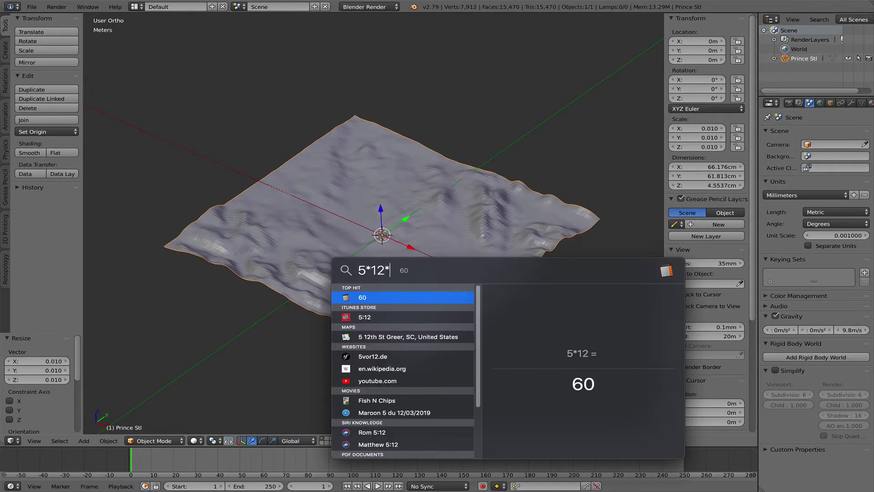
text(2.5)
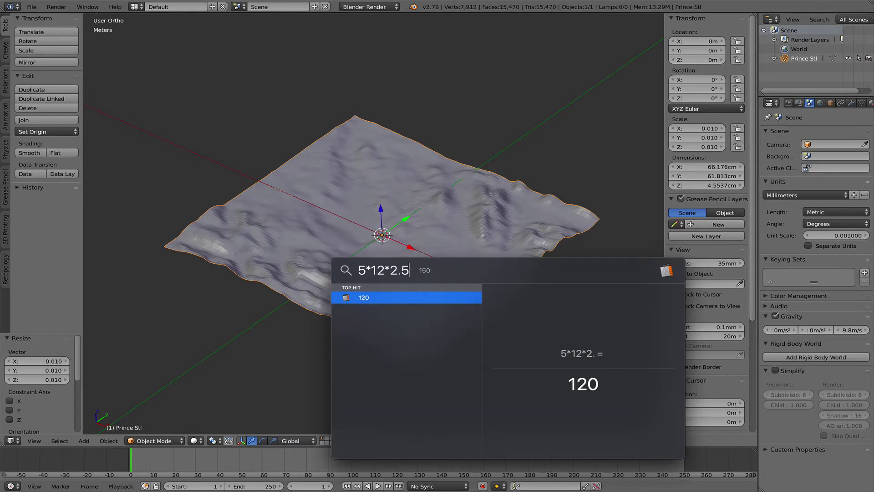
text(4)
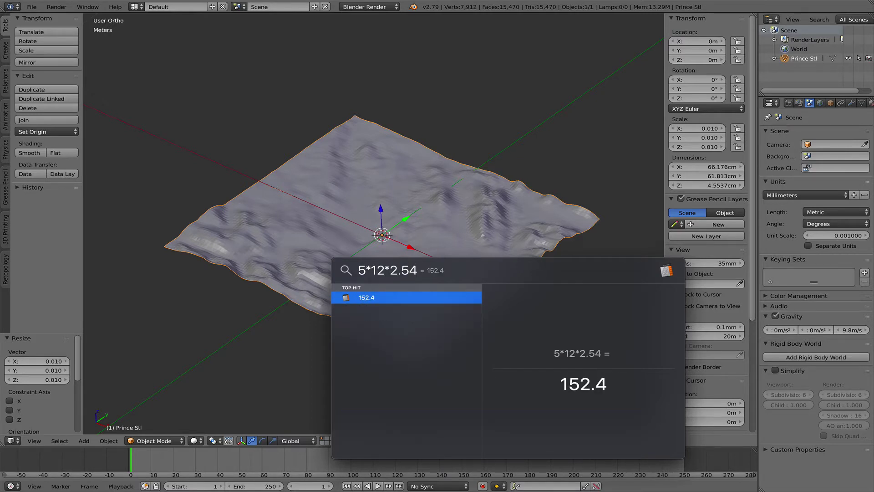
text(/66.)
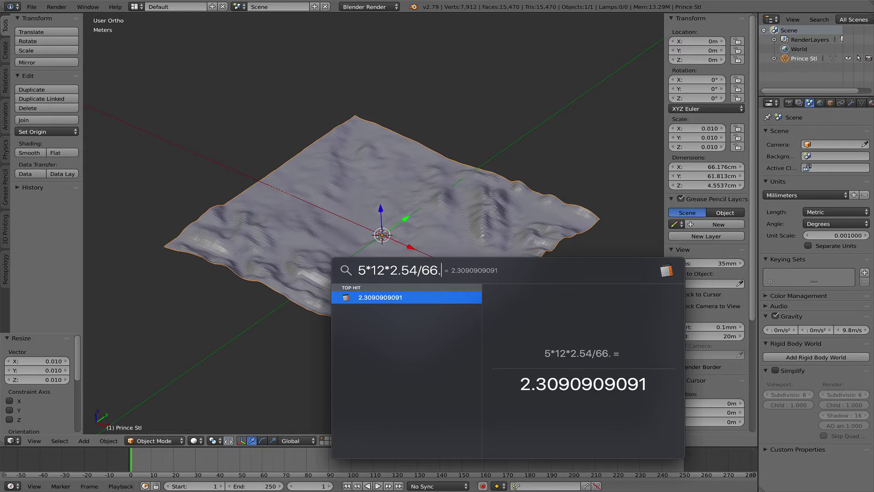
text(176)
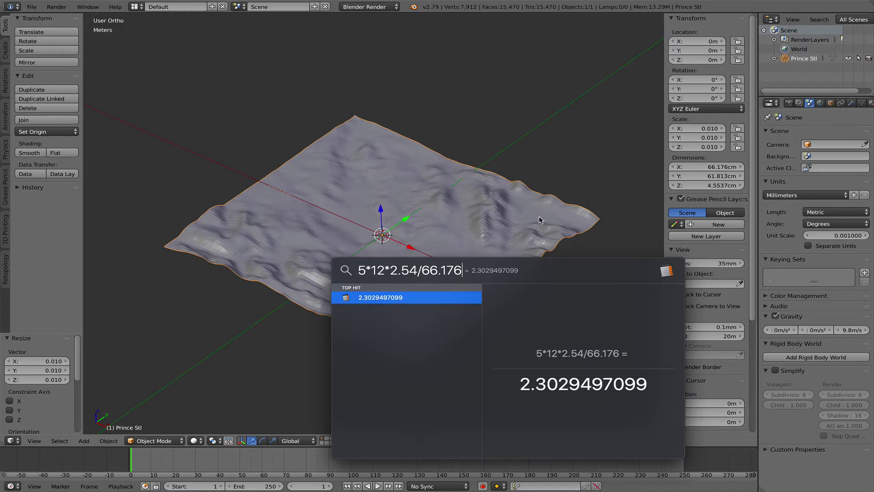
key(Escape)
key(Escape)
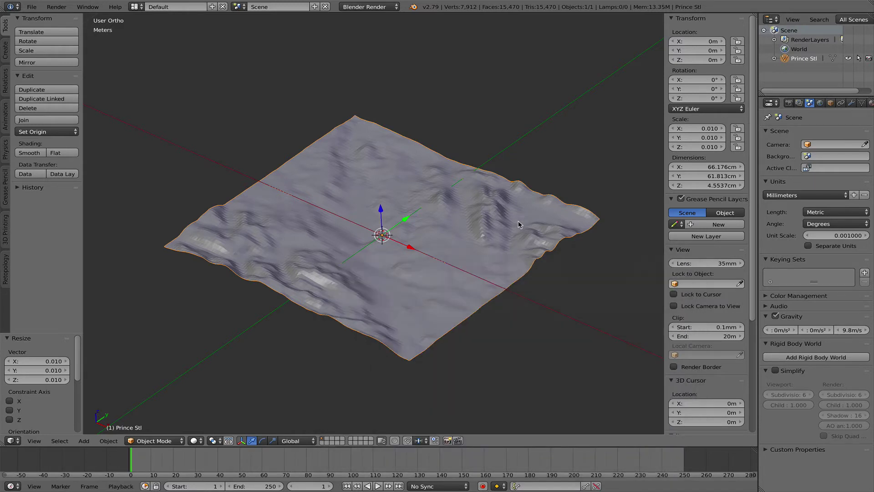
Step: Scale the terrain up by 2.303 to 1.524m × 1.4236m × 10.487cm
text(s2)
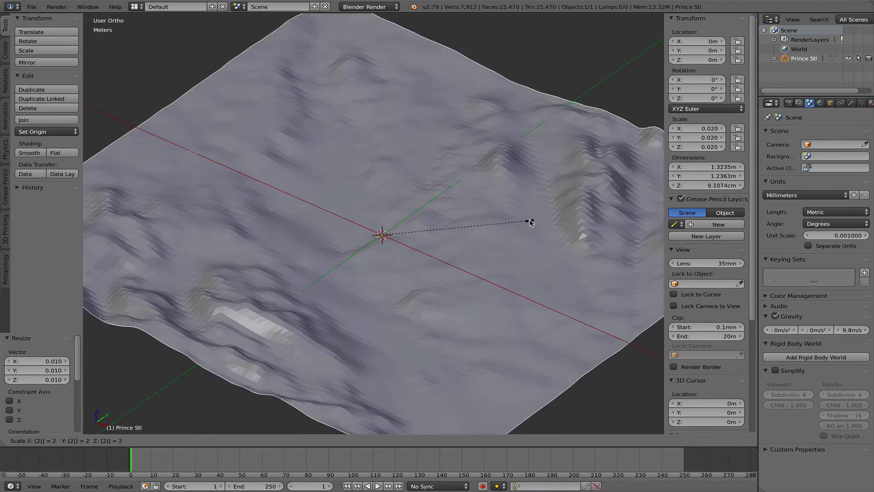
text(303)
key(Return)
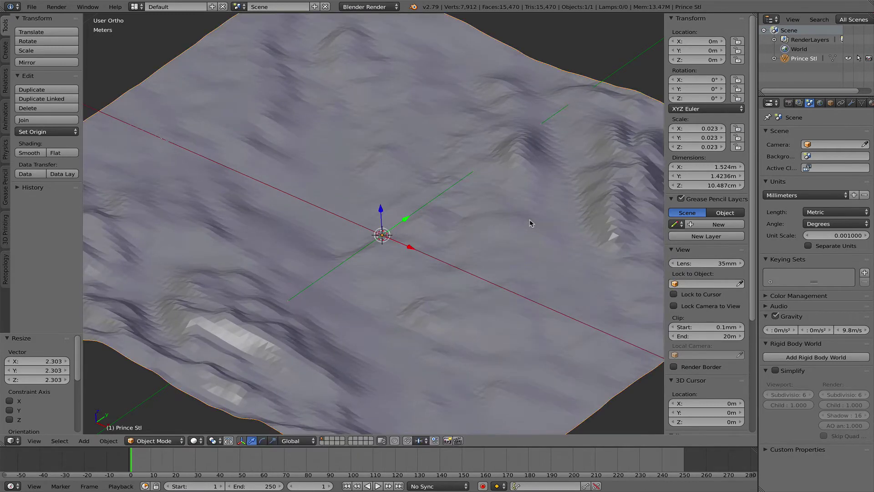
scroll(476, 211, down, 4)
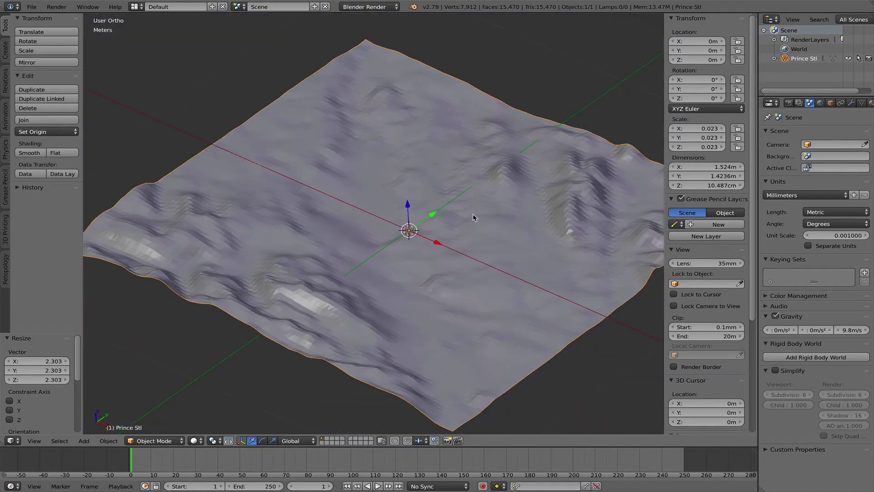
middle_drag(437, 217, 425, 259)
key(Tab)
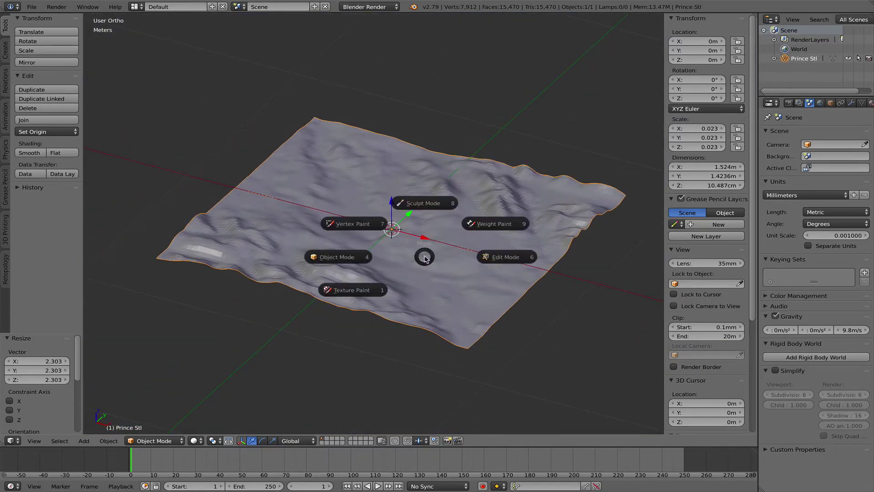
click(444, 260)
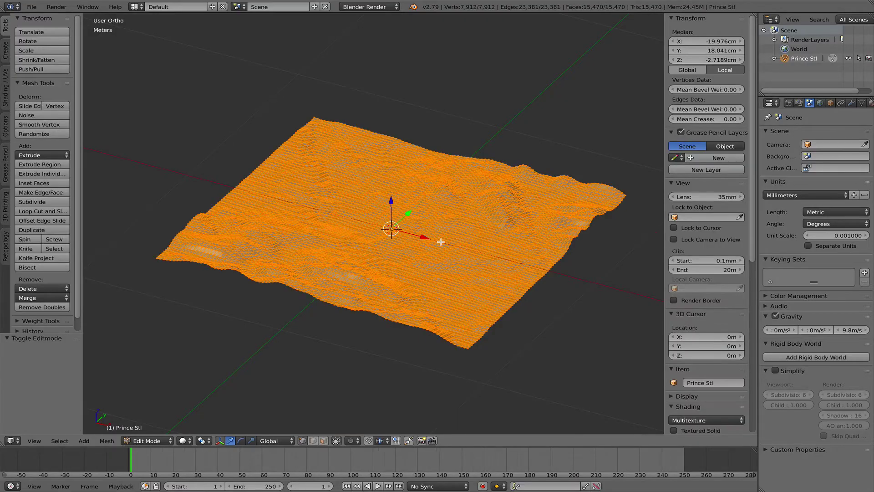
scroll(451, 264, up, 4)
scroll(451, 264, up, 5)
scroll(447, 272, down, 2)
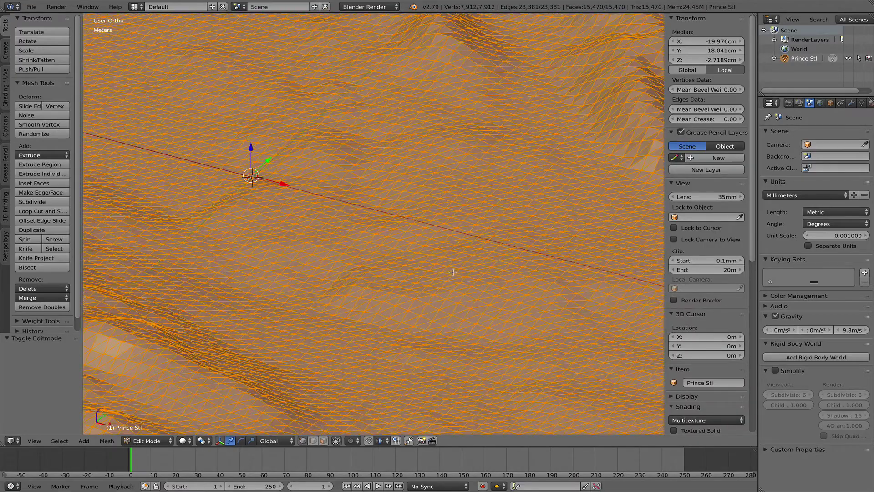
scroll(452, 276, down, 8)
middle_drag(452, 276, 444, 323)
scroll(445, 323, up, 6)
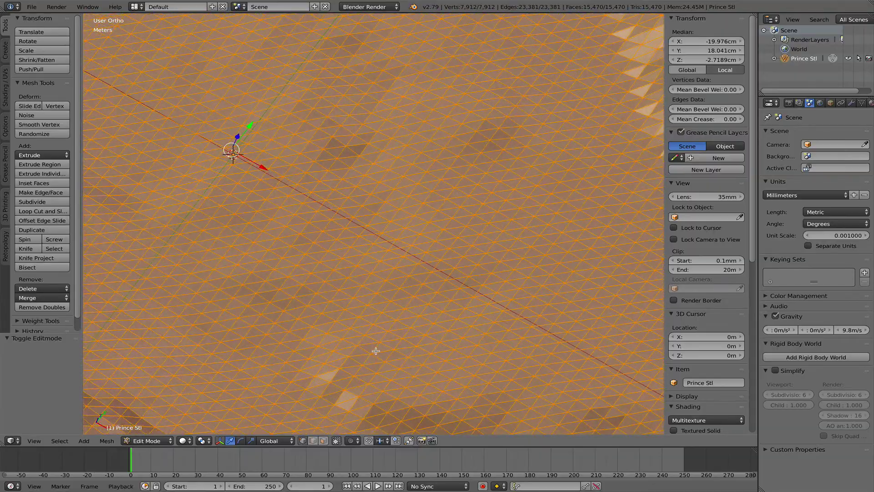
scroll(389, 287, up, 2)
scroll(389, 286, up, 4)
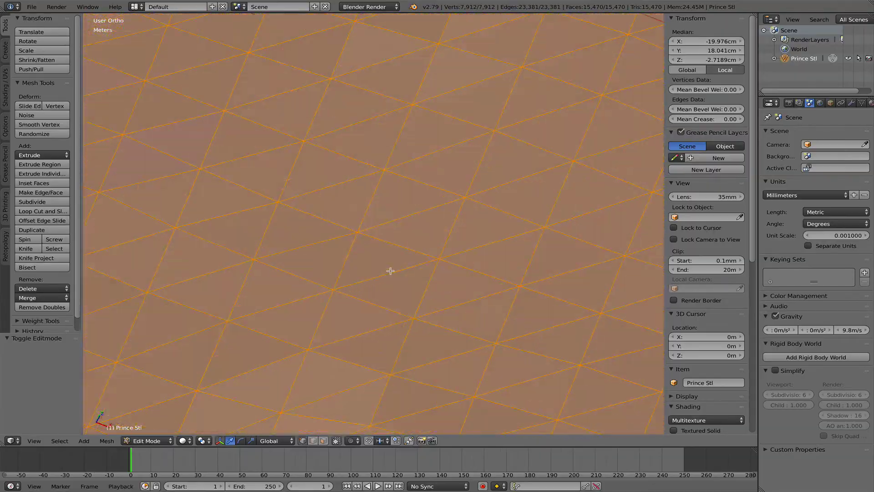
scroll(386, 272, down, 12)
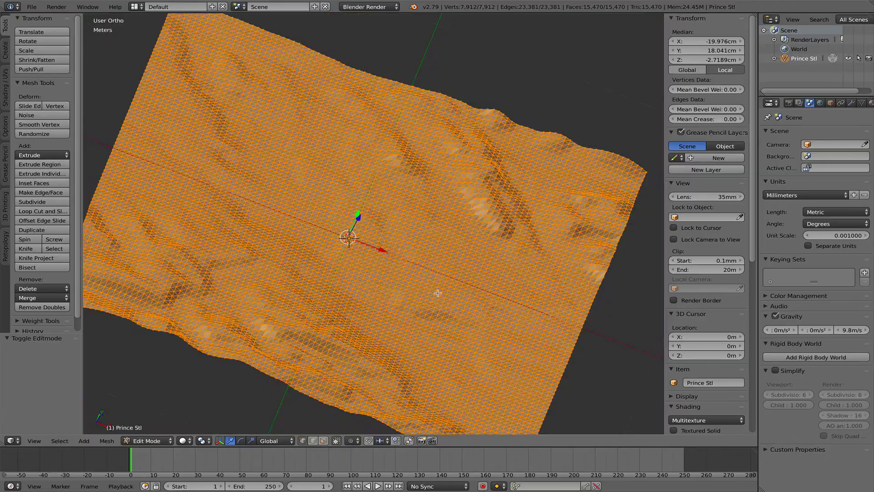
shift+middle_drag(432, 291, 444, 297)
middle_drag(489, 347, 451, 277)
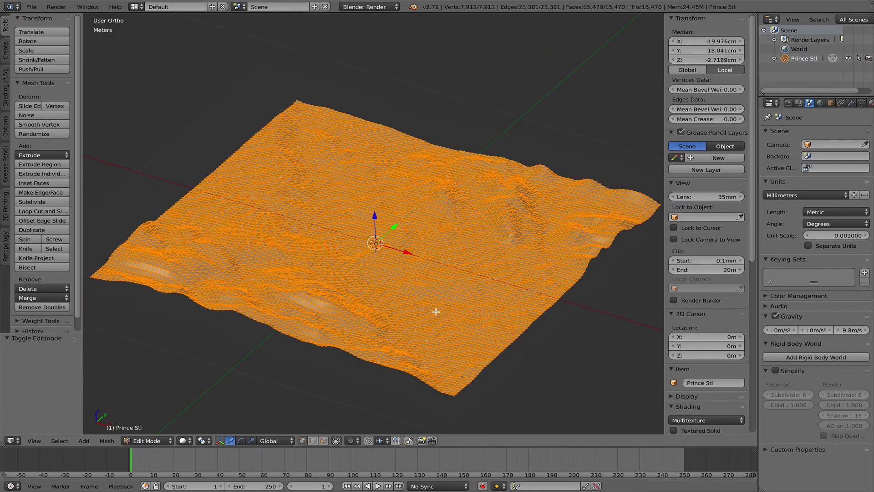
middle_drag(434, 315, 436, 309)
scroll(437, 305, up, 3)
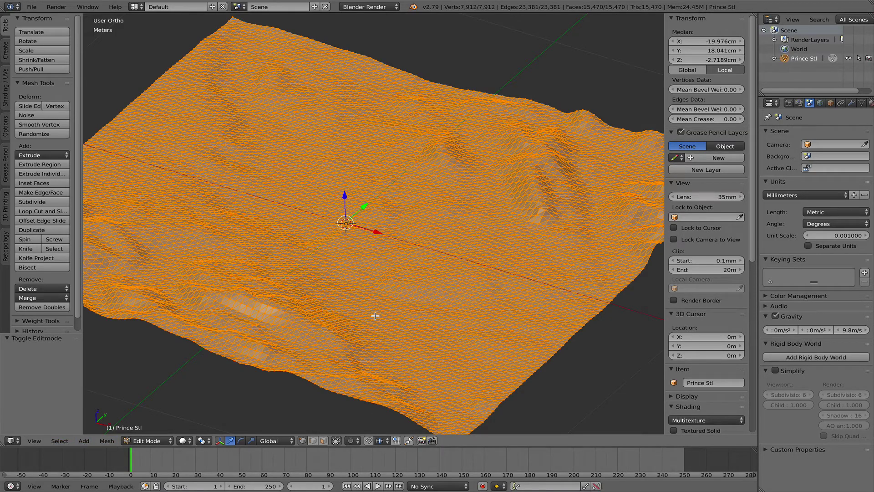
Step: Convert the terrain's triangles to quads with 40° angle limits, leaving 7,736 faces
key(alt+j)
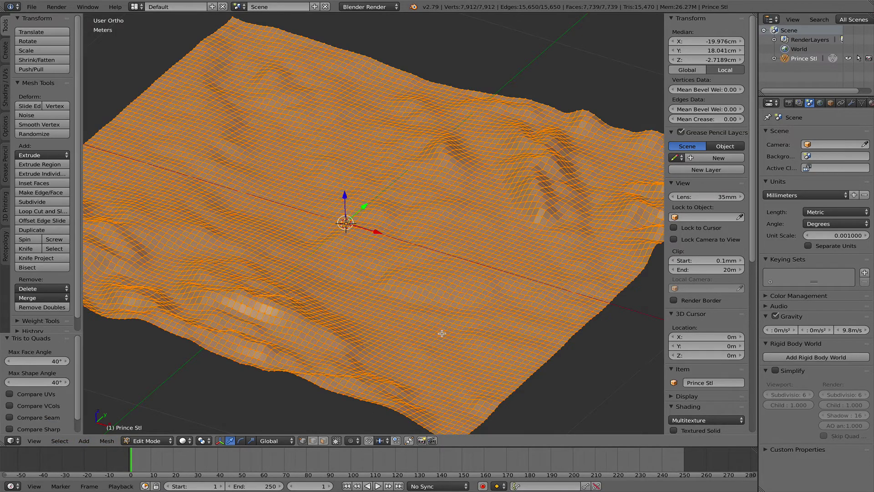
scroll(442, 337, down, 3)
scroll(442, 337, up, 6)
scroll(444, 342, down, 1)
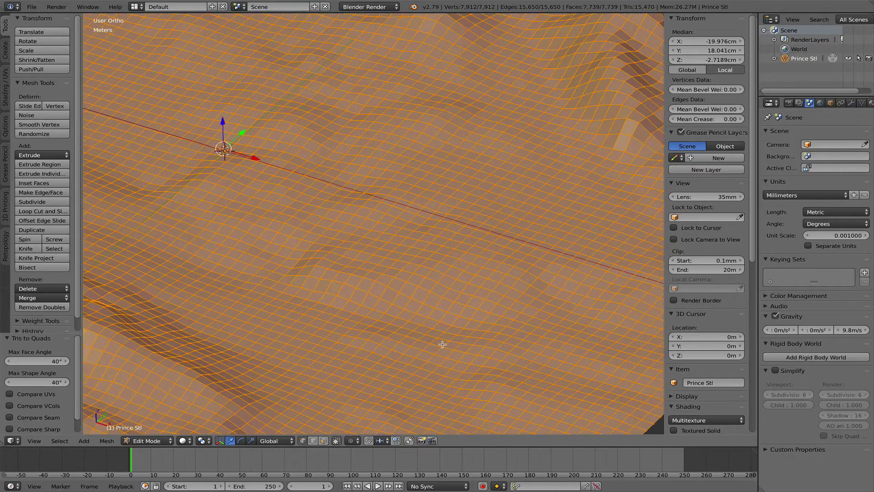
scroll(440, 344, up, 2)
scroll(437, 345, down, 5)
scroll(468, 293, up, 1)
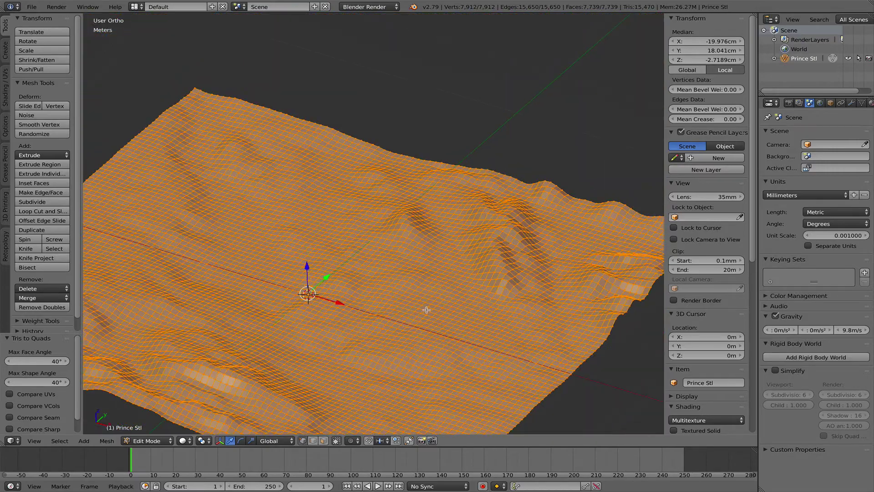
scroll(424, 314, up, 5)
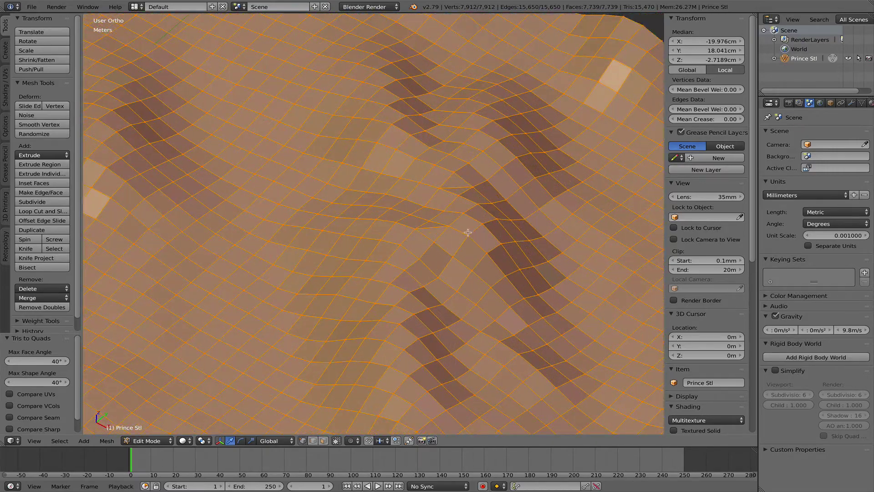
Step: In face select mode, join a first pair of leftover triangles into one quad
key(ctrl+Tab)
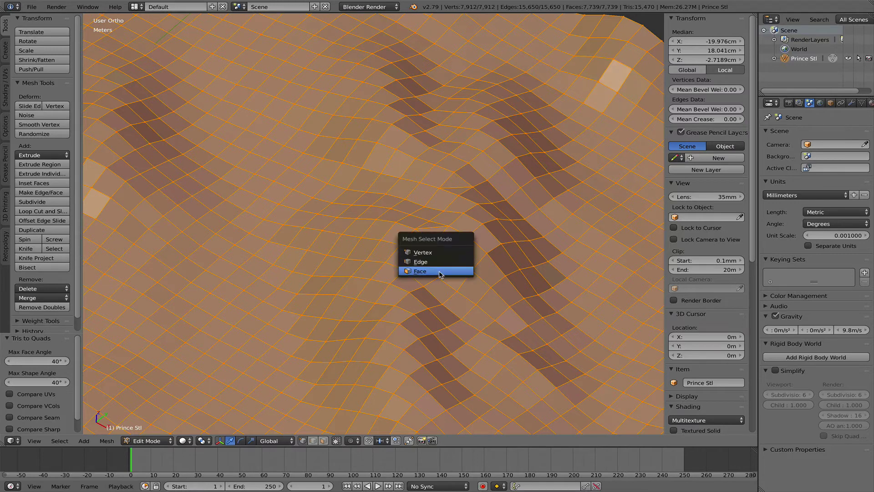
click(439, 271)
middle_drag(436, 251, 447, 280)
right_click(452, 264)
shift+right_click(455, 259)
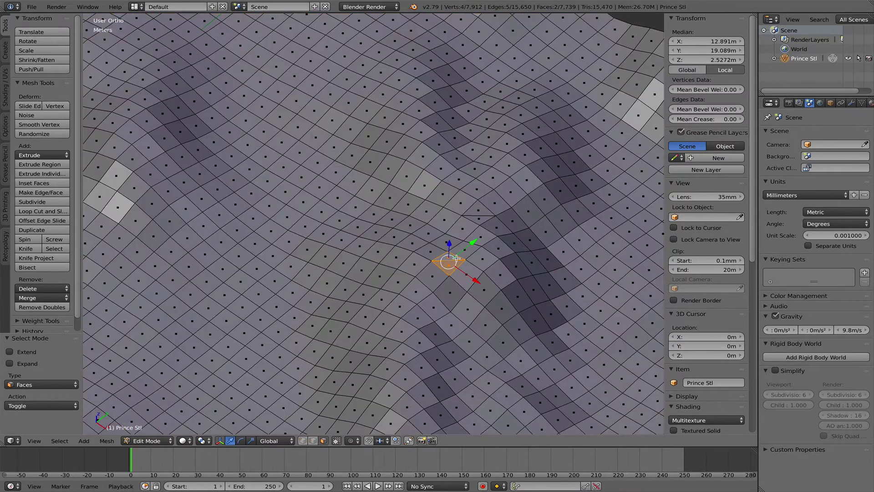
key(alt+j)
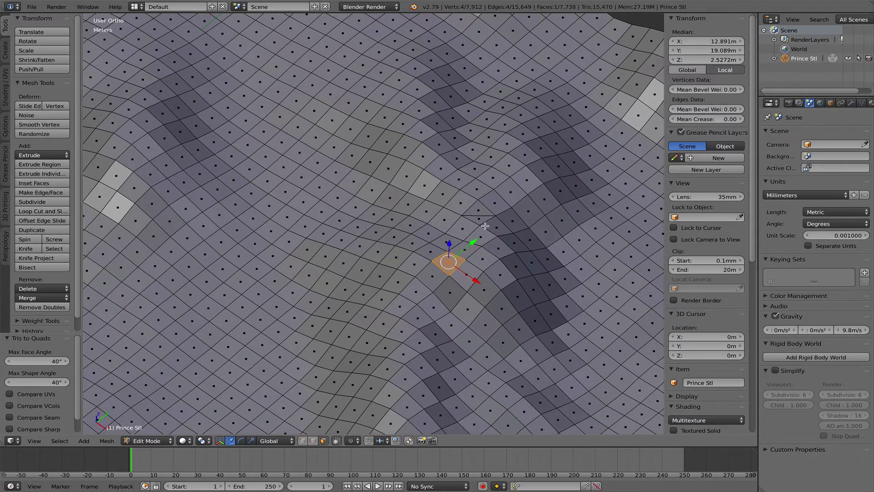
Step: Find another pair of leftover triangles across the terrain and merge them into a quad
right_click(480, 219)
shift+right_click(479, 210)
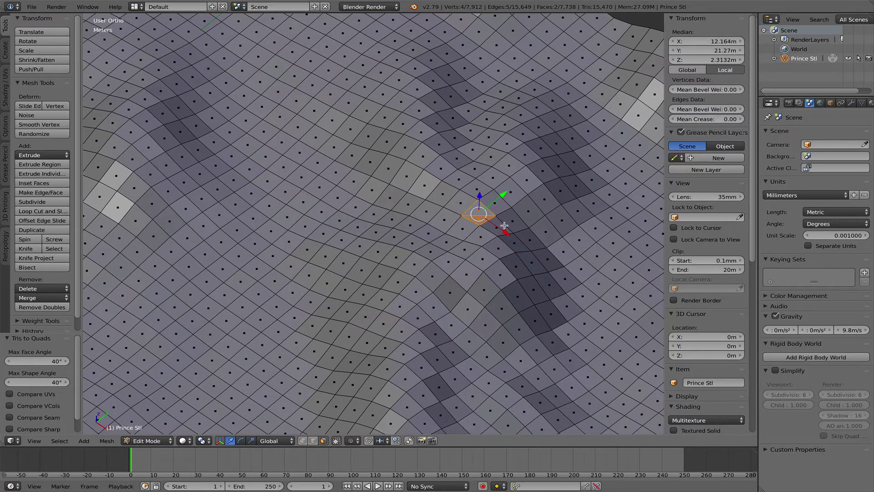
scroll(454, 278, down, 2)
scroll(438, 299, down, 4)
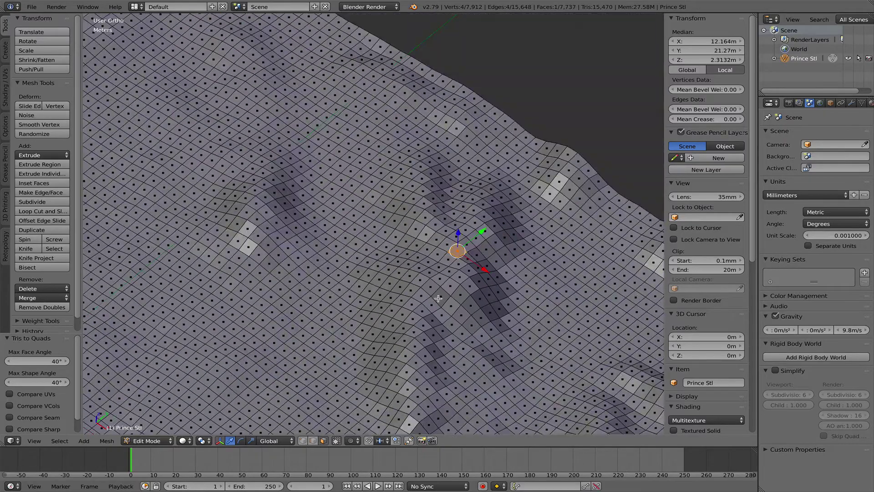
scroll(345, 305, down, 3)
middle_drag(288, 325, 326, 317)
scroll(293, 297, up, 4)
scroll(455, 350, up, 3)
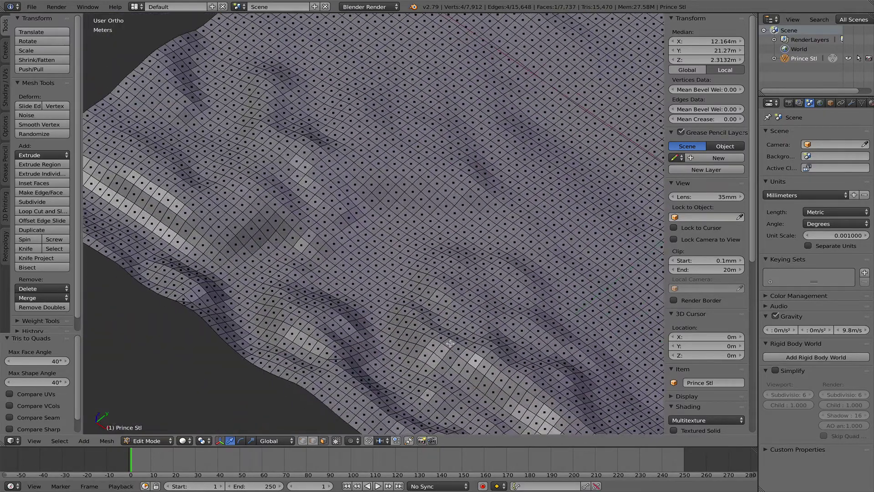
scroll(482, 330, up, 5)
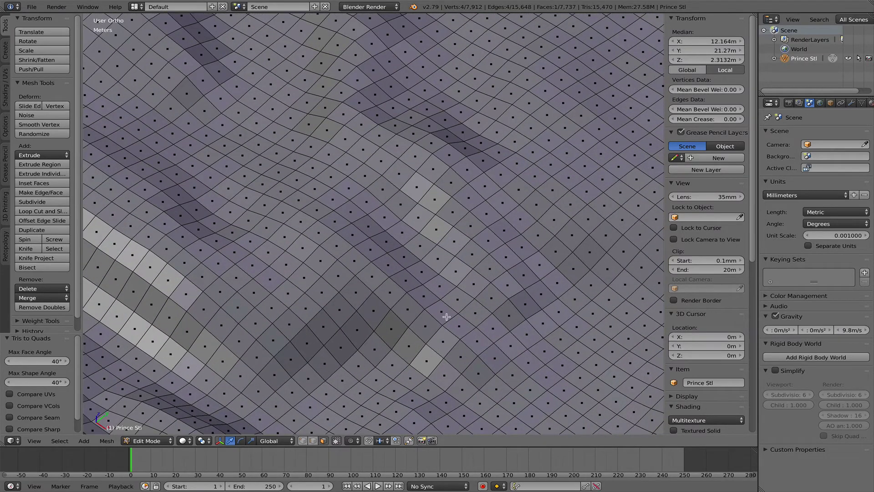
scroll(446, 317, down, 4)
scroll(397, 389, up, 5)
click(373, 393)
shift+right_click(373, 392)
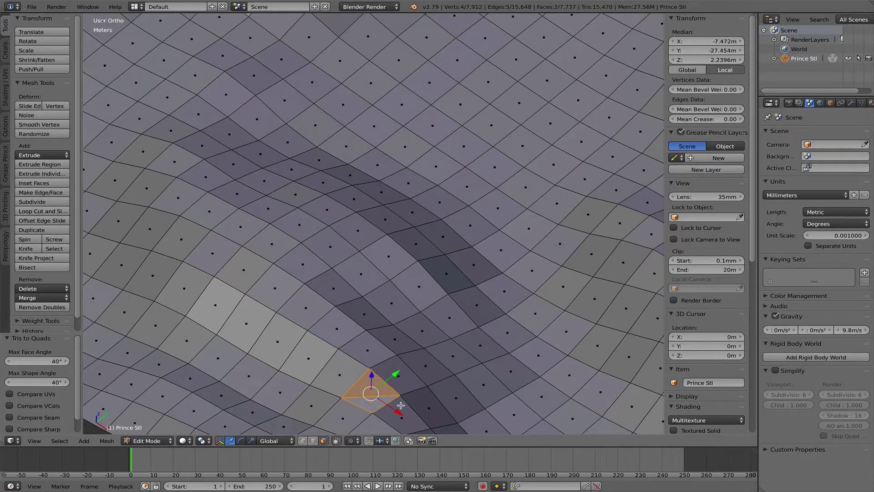
key(alt+j)
scroll(394, 337, down, 6)
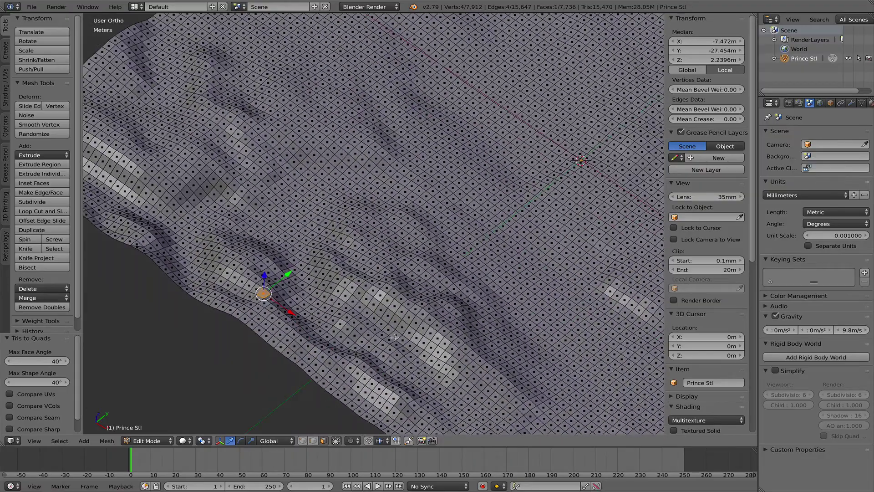
scroll(394, 337, down, 4)
middle_drag(470, 361, 435, 338)
Step: Select the entire terrain mesh, recalculate its normals outward, and orbit to check
key(a)
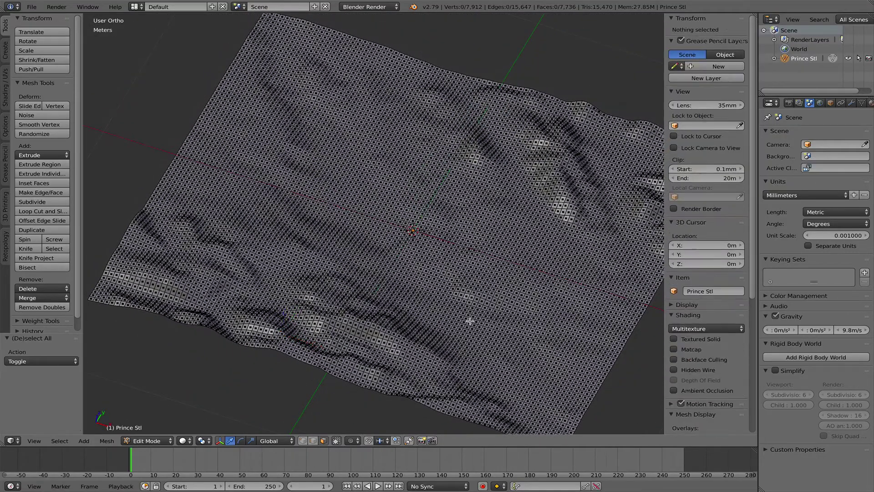
key(a)
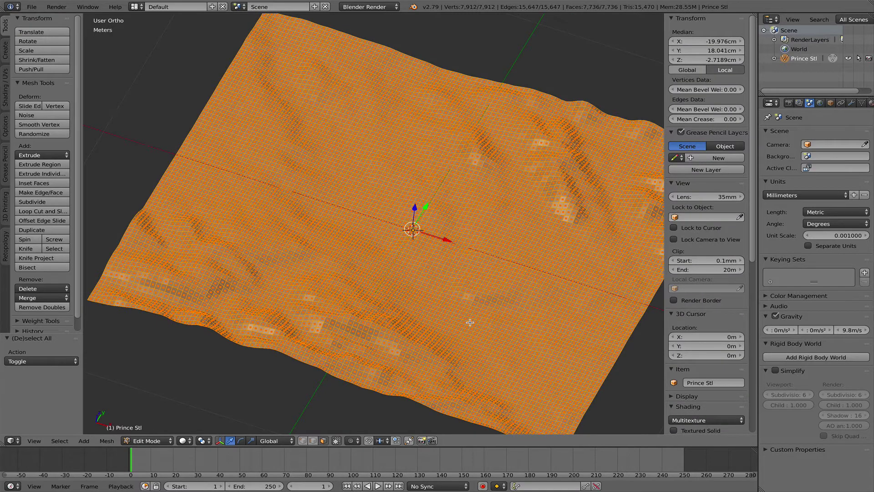
key(ctrl+n)
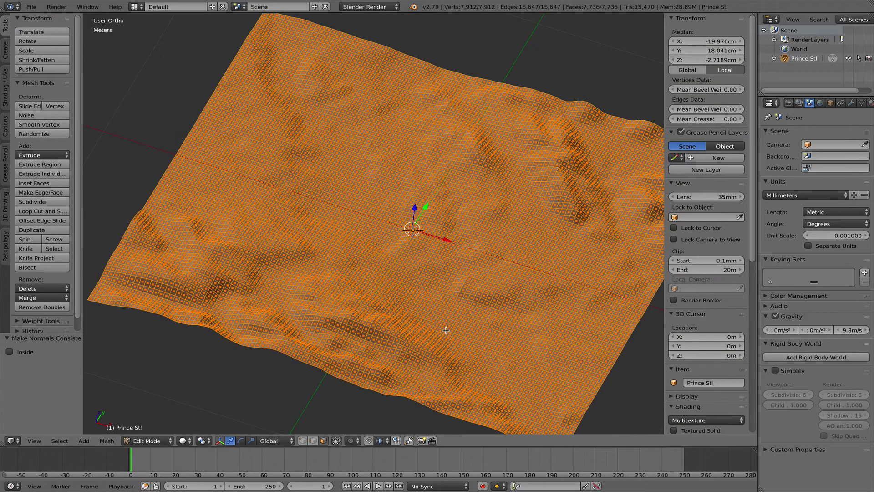
middle_drag(445, 329, 418, 307)
scroll(417, 308, down, 5)
scroll(405, 310, up, 5)
scroll(396, 310, down, 5)
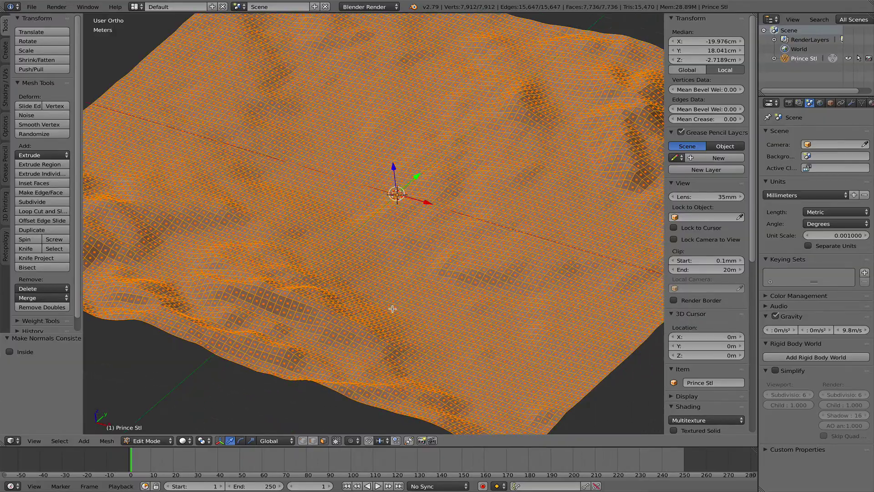
scroll(393, 310, up, 3)
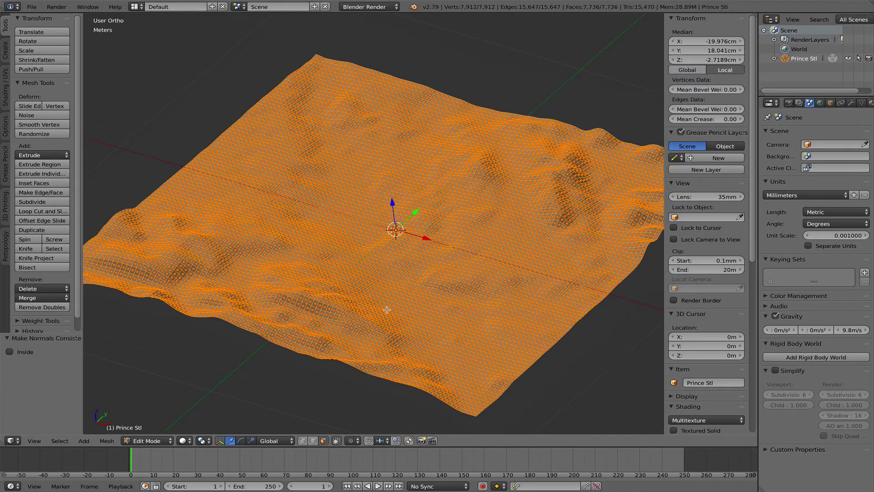
mouse_move(411, 310)
middle_down()
mouse_move(445, 307)
mouse_move(464, 322)
mouse_move(455, 324)
mouse_move(462, 319)
middle_up()
Step: Re-enter Edit Mode on the landscape and switch to vertex selection
key(Tab)
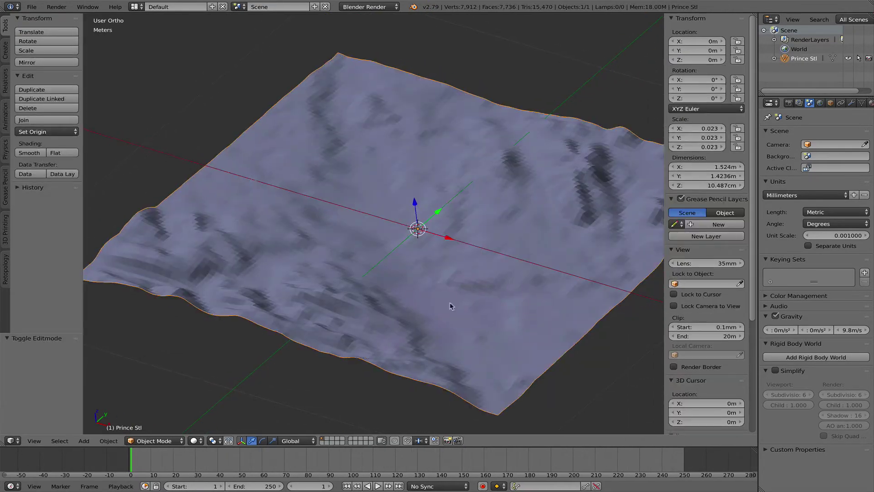
key(Tab)
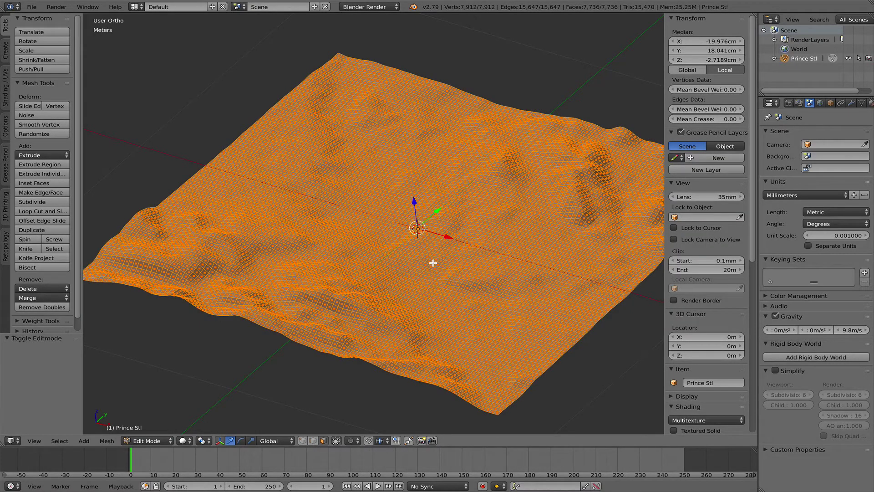
key(ctrl+Tab)
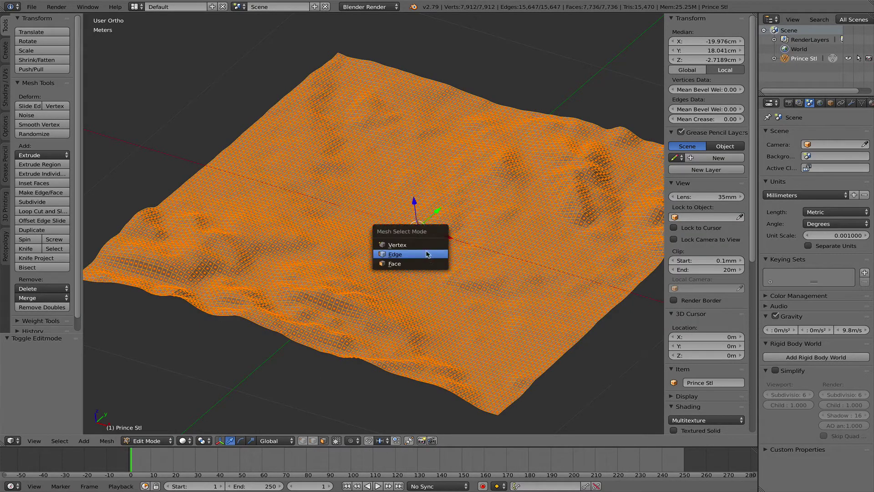
click(412, 245)
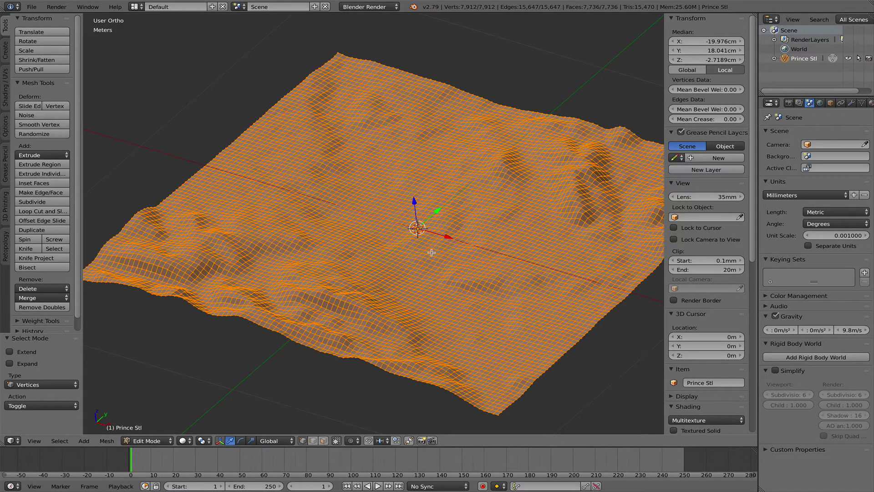
Step: Select all vertices and run Remove Doubles, which removes 0 vertices, leaving 7,912
key(a)
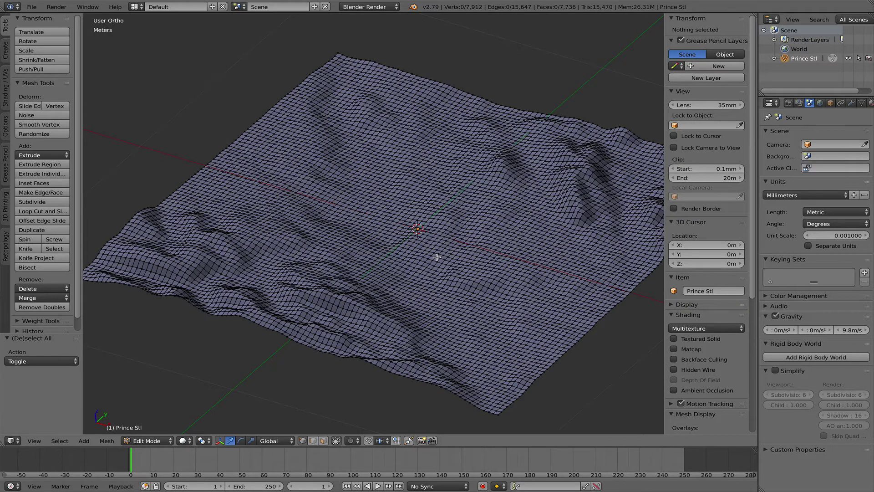
key(a)
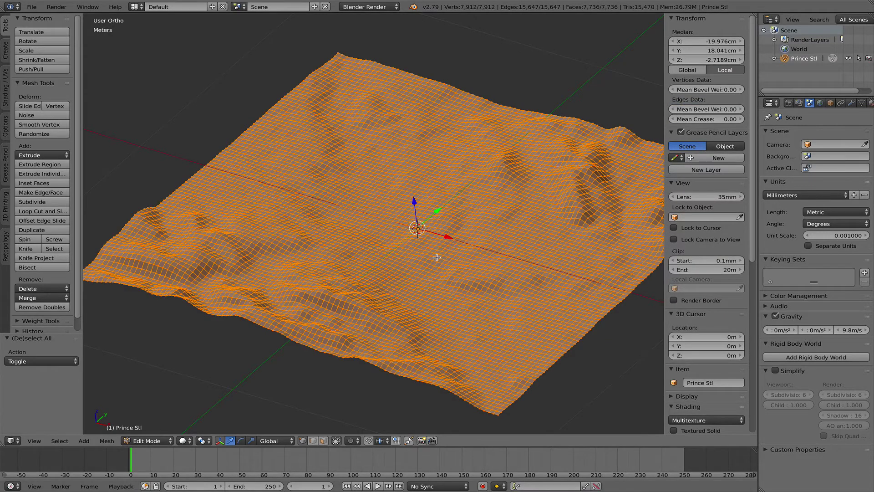
key(w)
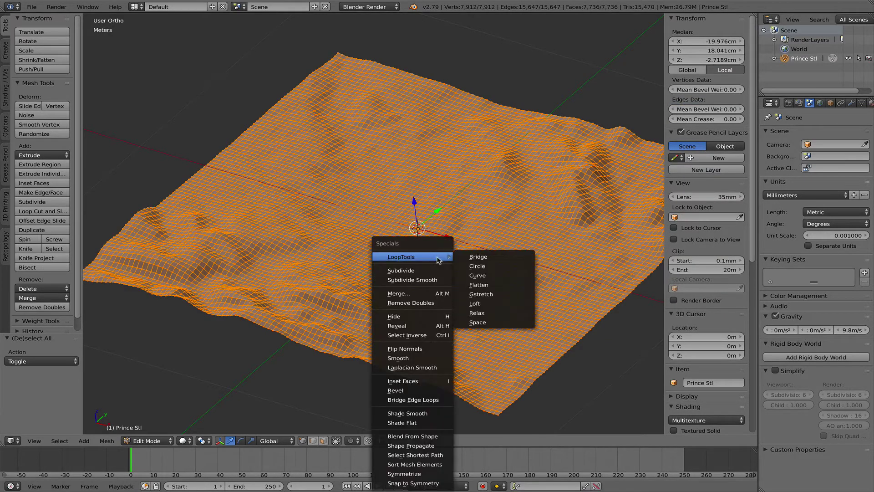
click(433, 306)
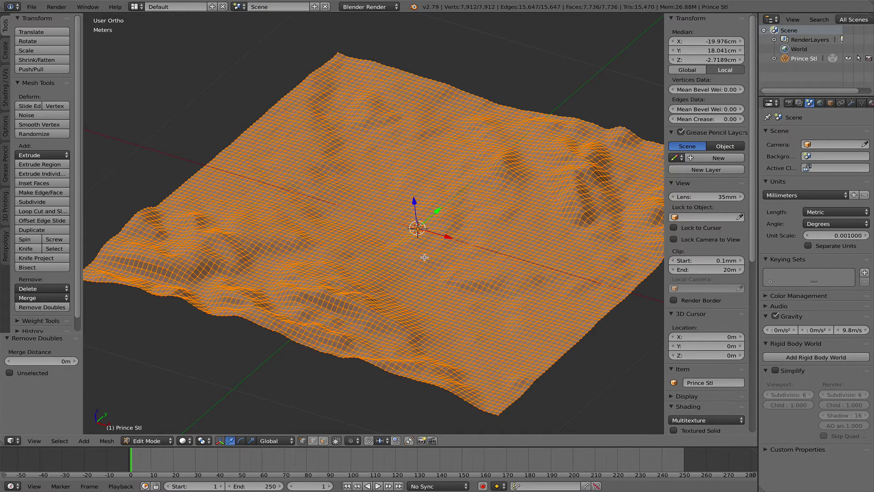
scroll(426, 257, up, 3)
scroll(407, 250, down, 5)
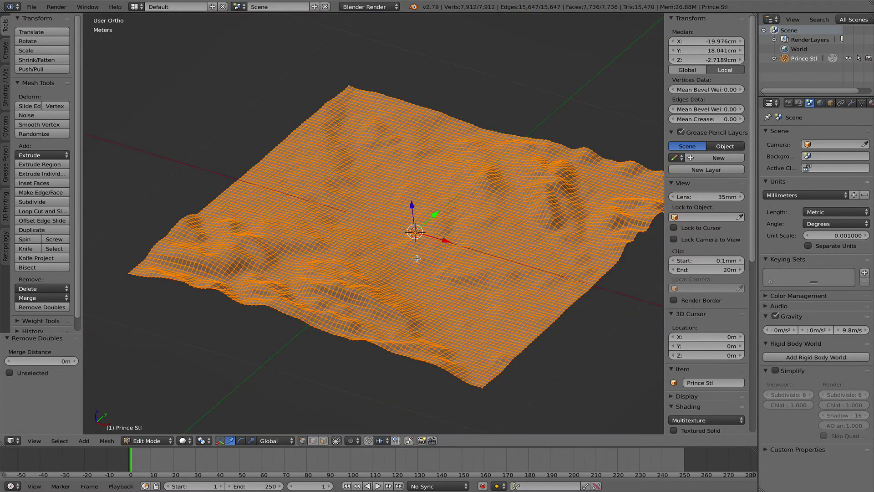
Step: Switch the landscape back to Object Mode and recentre it in the view
key(Tab)
click(335, 251)
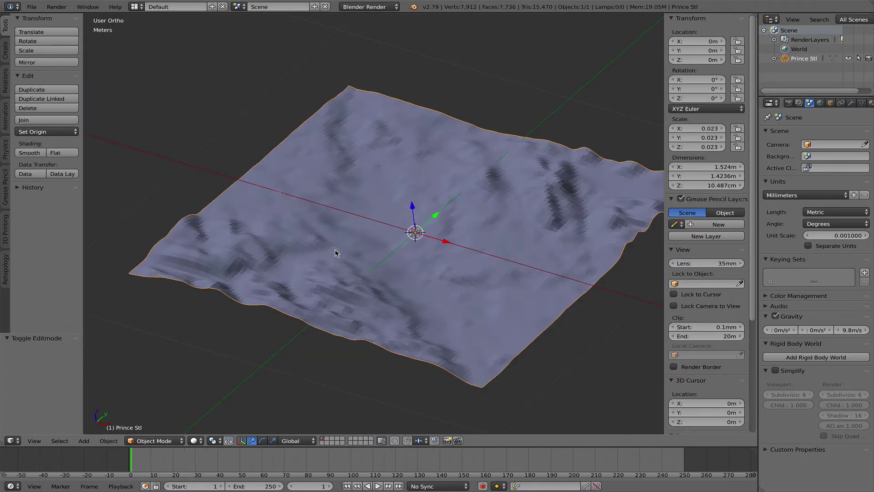
shift+middle_drag(227, 109, 208, 107)
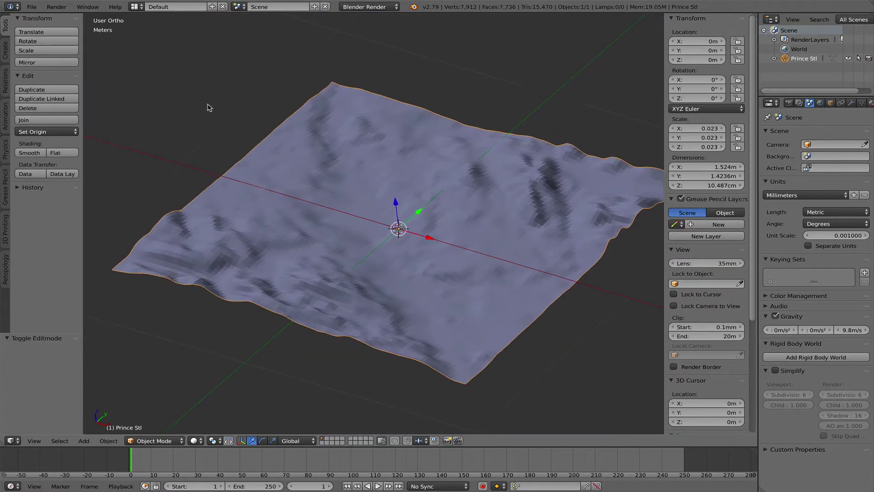
Step: Start a Wavefront (.obj) export with Selection Only enabled and Write Materials disabled
click(32, 7)
mouse_move(45, 186)
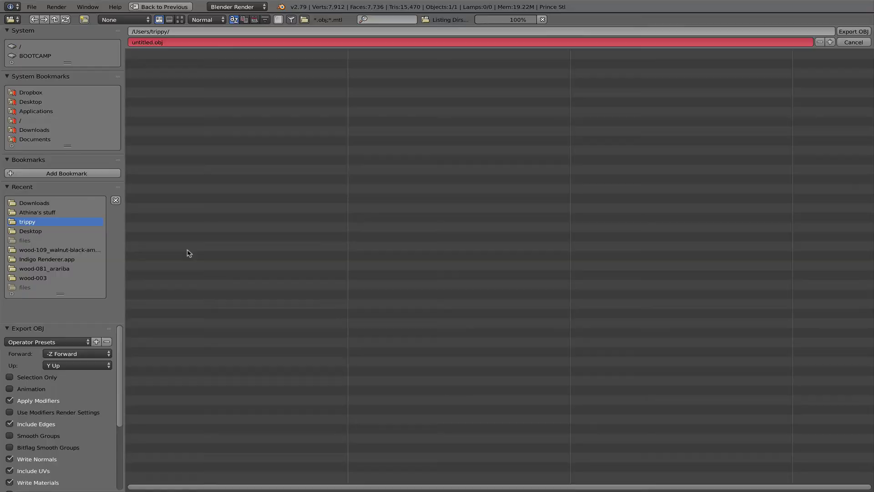
click(182, 251)
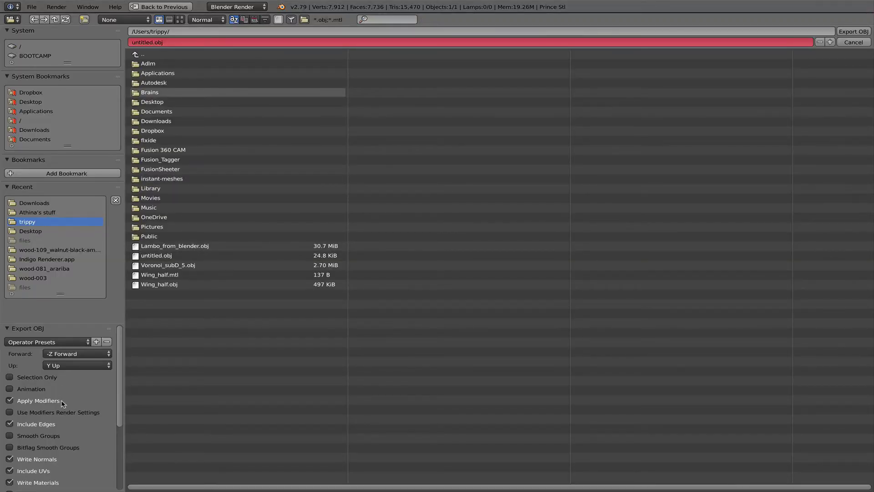
scroll(64, 400, down, 3)
scroll(63, 400, up, 2)
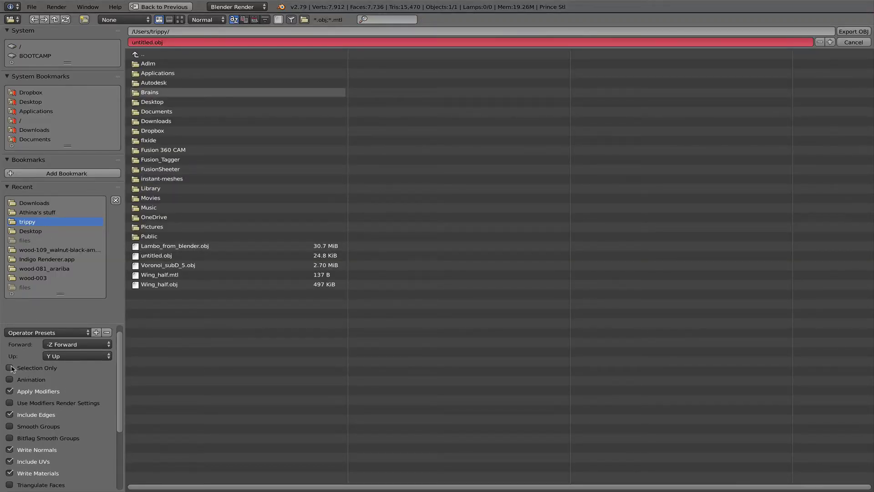
click(63, 370)
scroll(98, 381, down, 2)
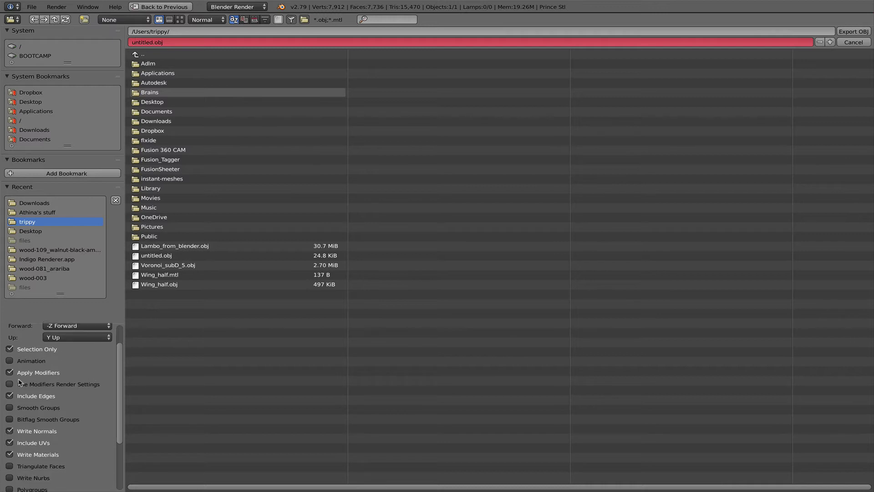
scroll(89, 389, down, 2)
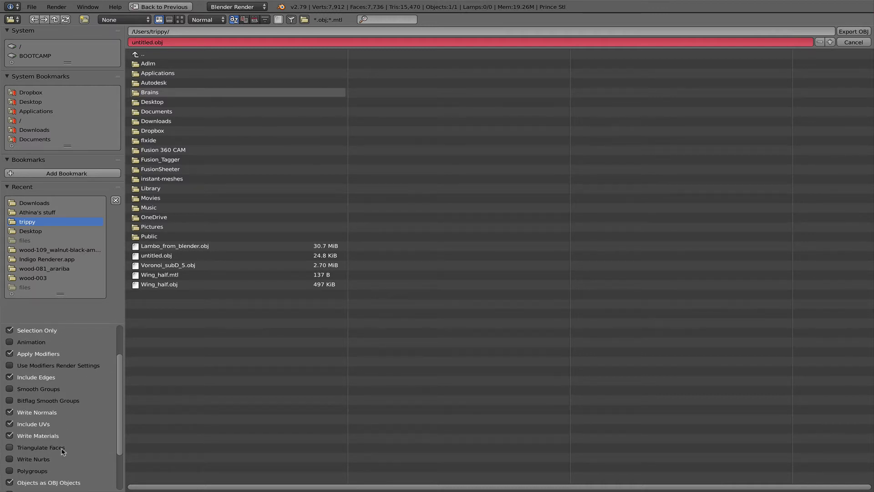
scroll(65, 451, down, 2)
click(9, 417)
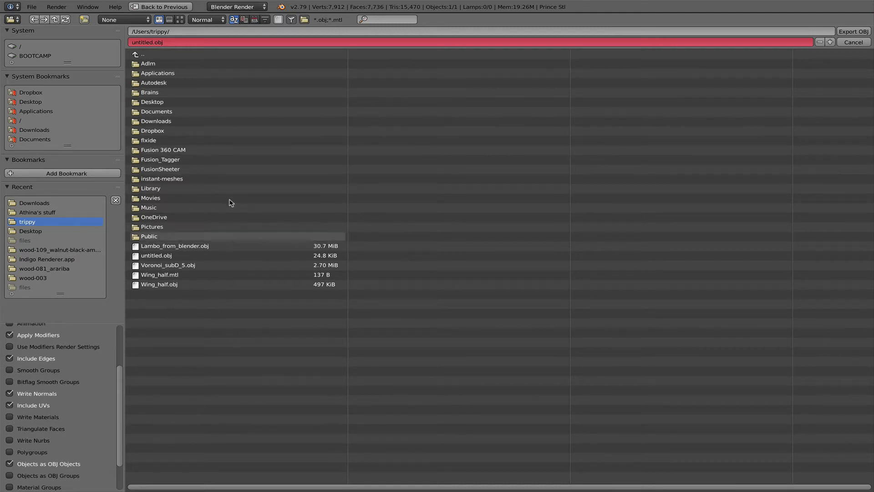
Step: Save the OBJ into the Downloads folder under the file name prince_stl.obj
click(34, 131)
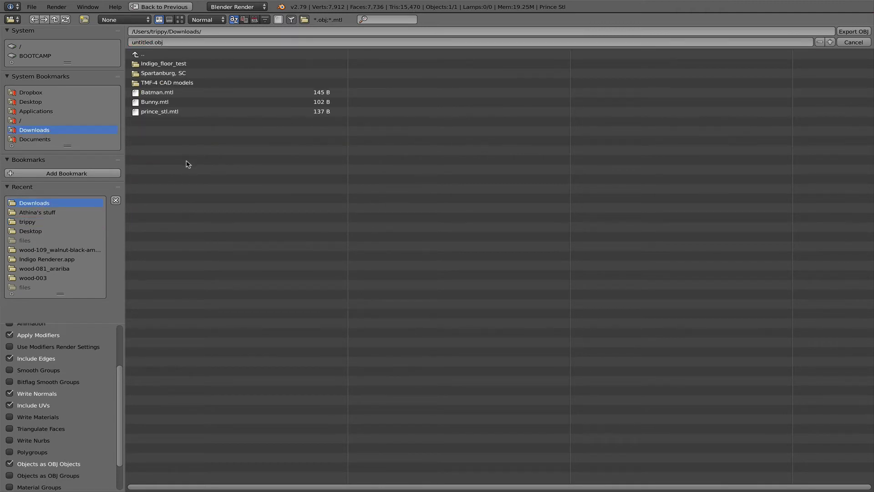
click(166, 113)
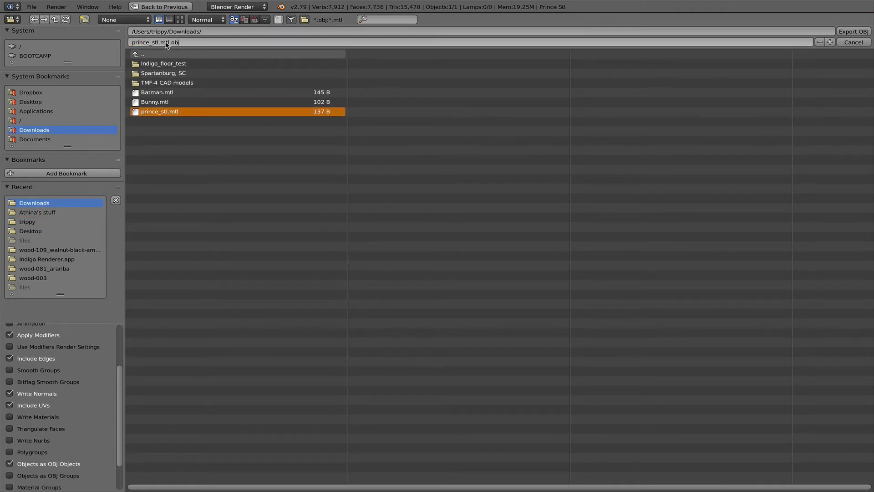
click(165, 42)
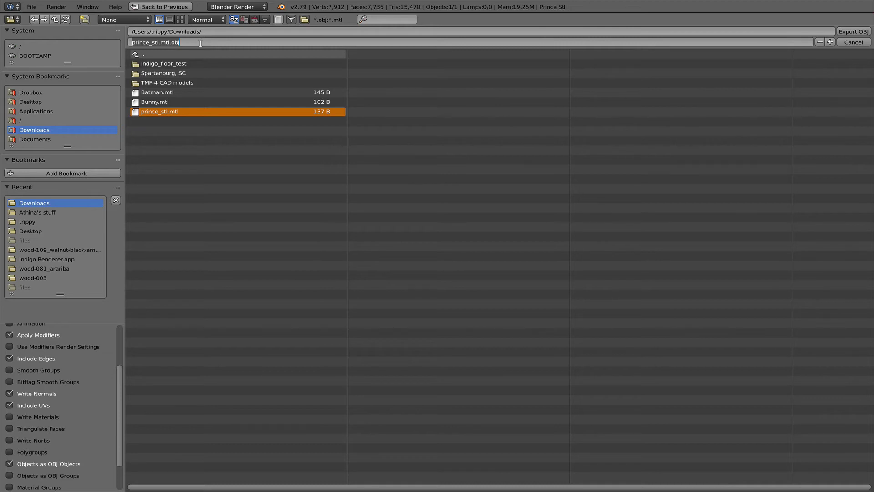
click(169, 42)
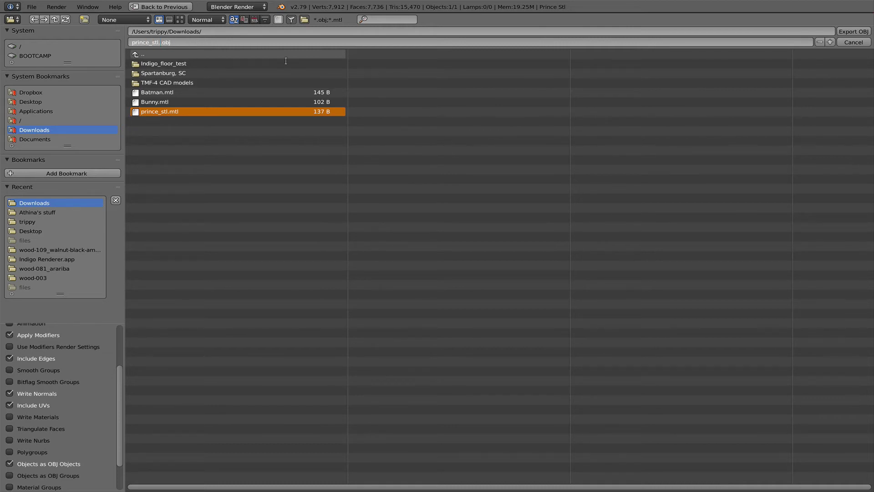
key(Return)
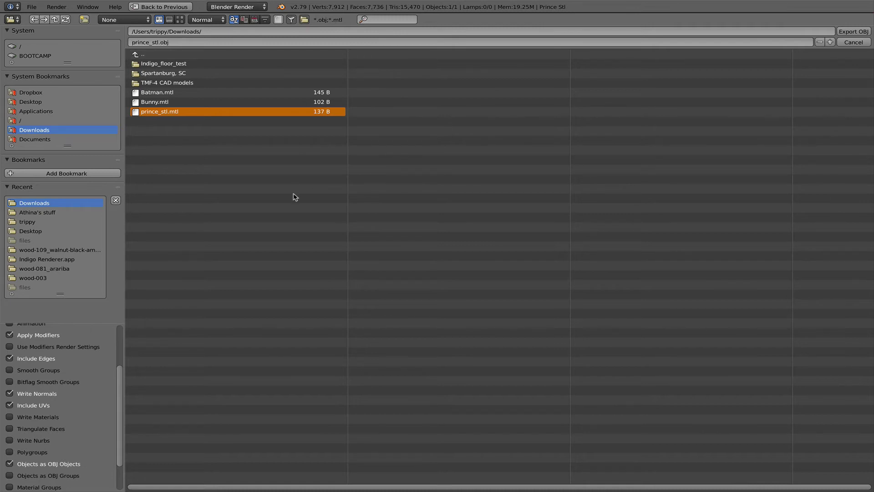
click(858, 33)
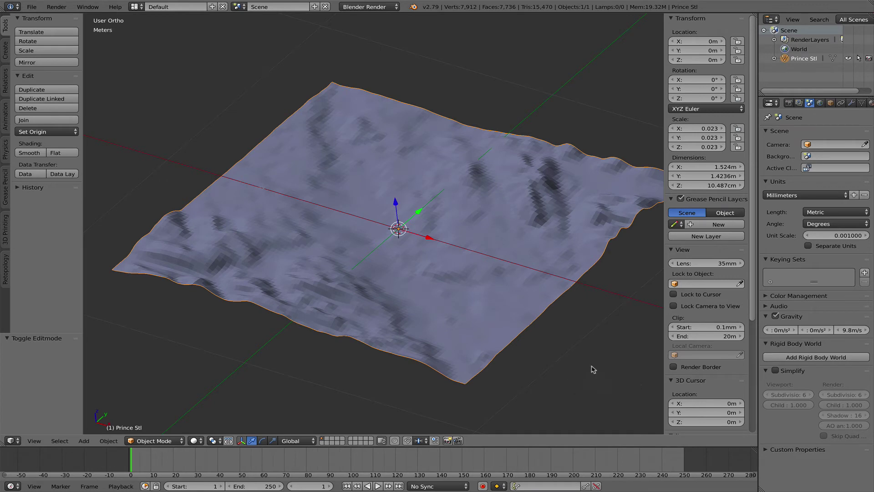
Step: Insert prince_stl.obj from Downloads as a mesh, rotated 90° so the landscape lies flat
key(ctrl+Right)
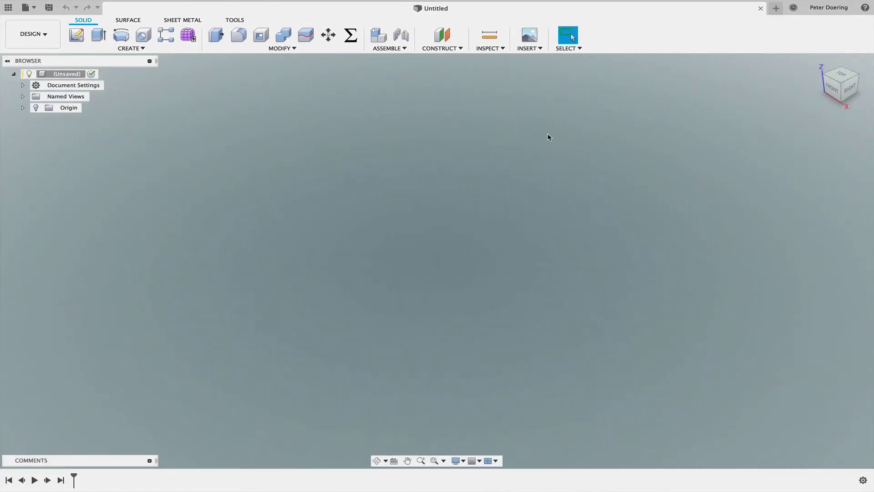
click(528, 48)
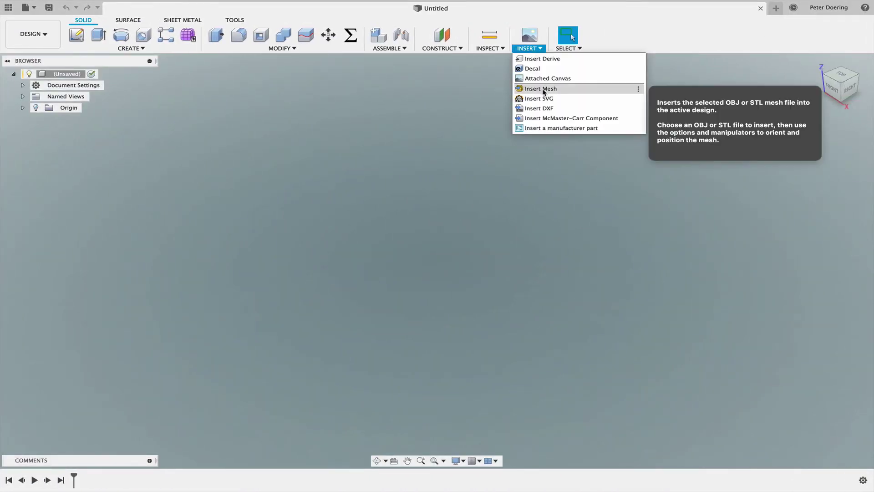
click(542, 90)
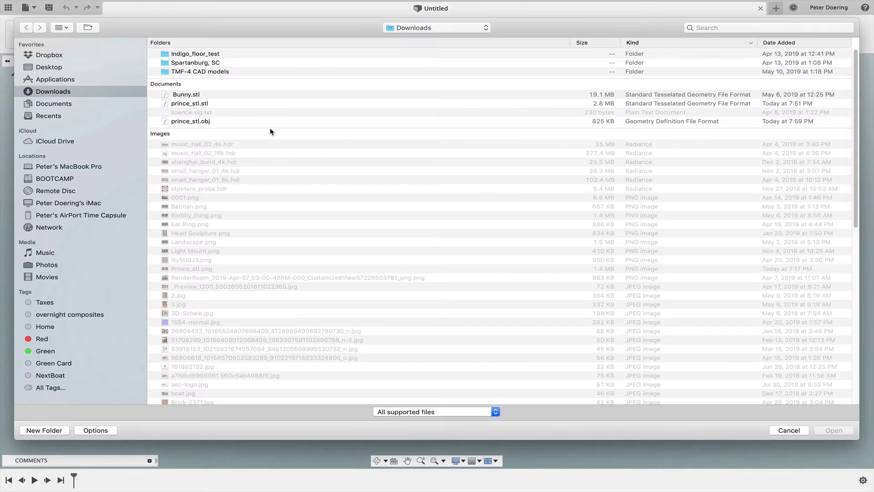
click(205, 121)
click(835, 431)
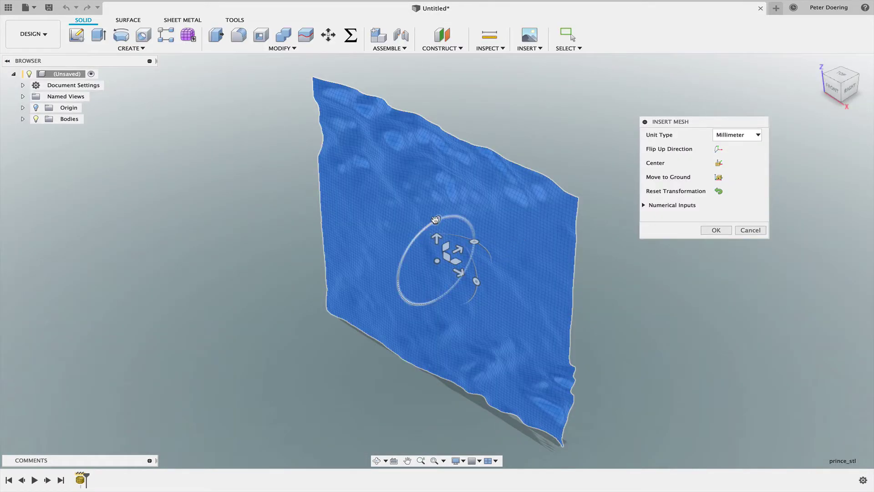
drag(436, 220, 398, 281)
click(718, 233)
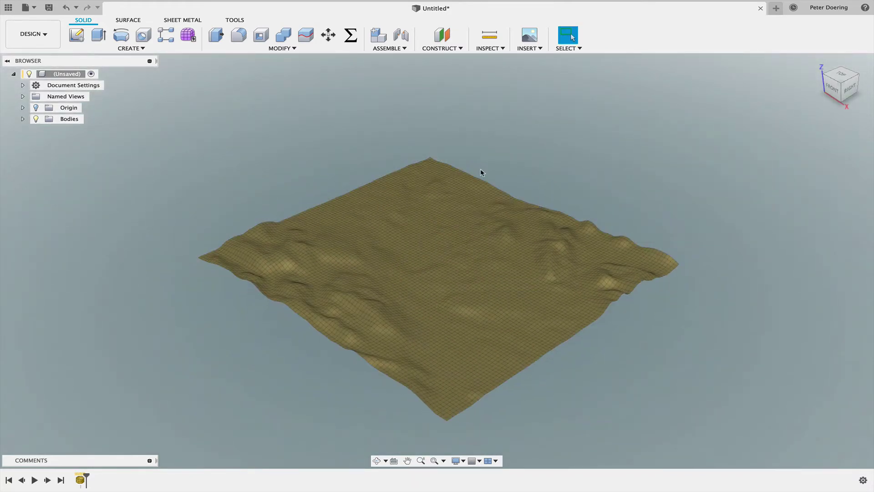
Step: In a Create Form, convert the landscape quad mesh to a T-spline as a new body
click(188, 35)
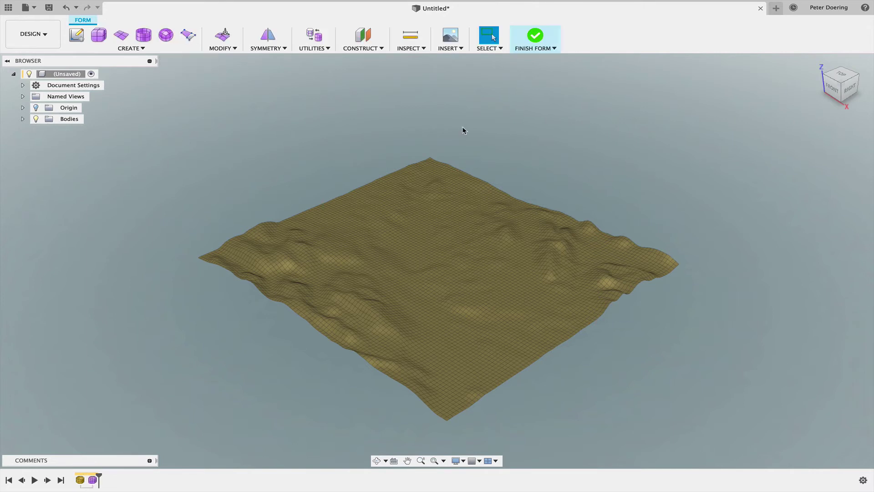
right_click(417, 202)
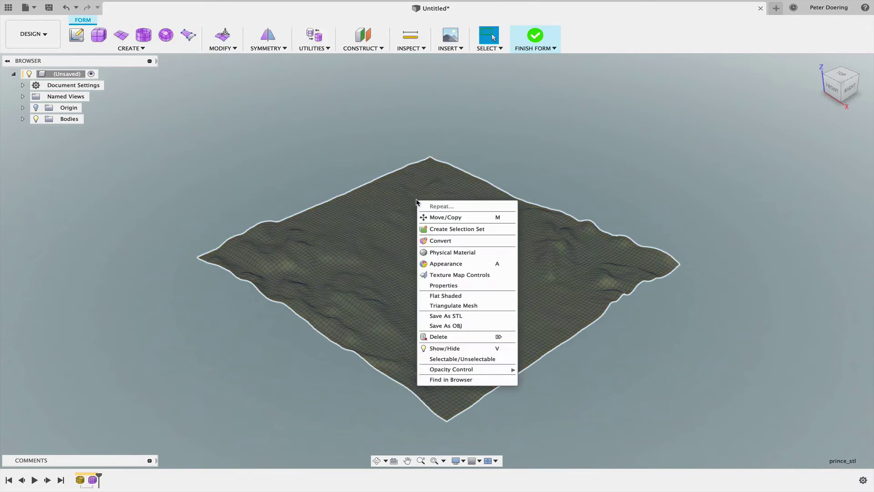
click(471, 243)
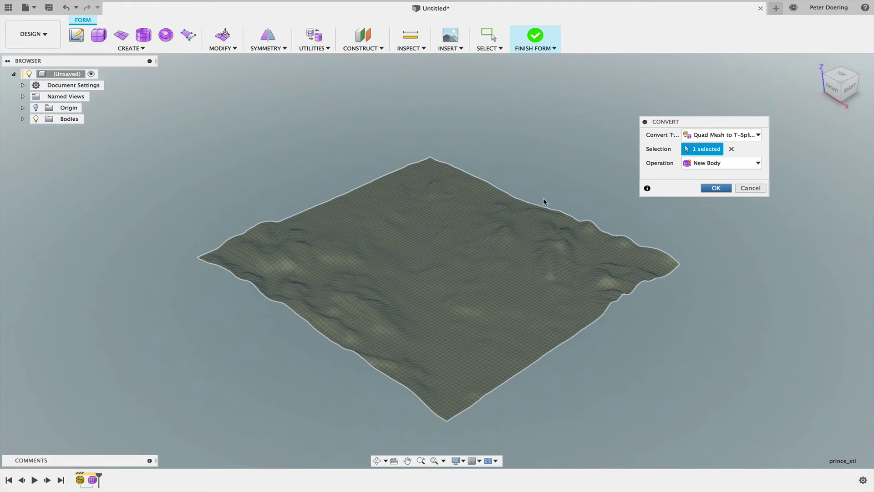
key(Return)
scroll(560, 207, up, 2)
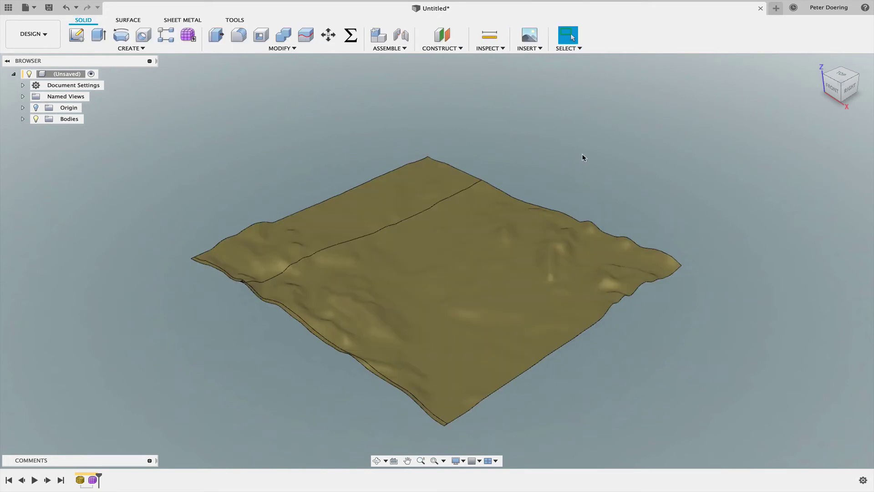
Step: From the top view, draw a 2-point rectangle on the ground plane spanning the terrain's opposite corners
click(841, 75)
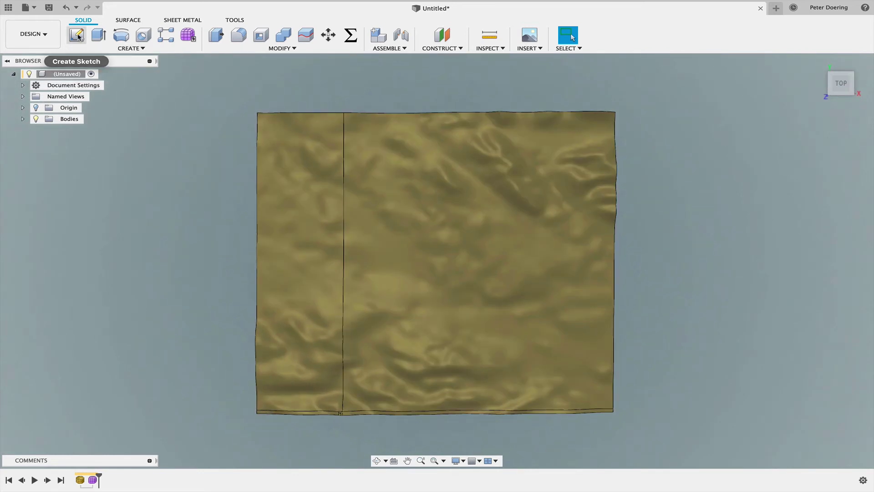
click(76, 35)
click(465, 246)
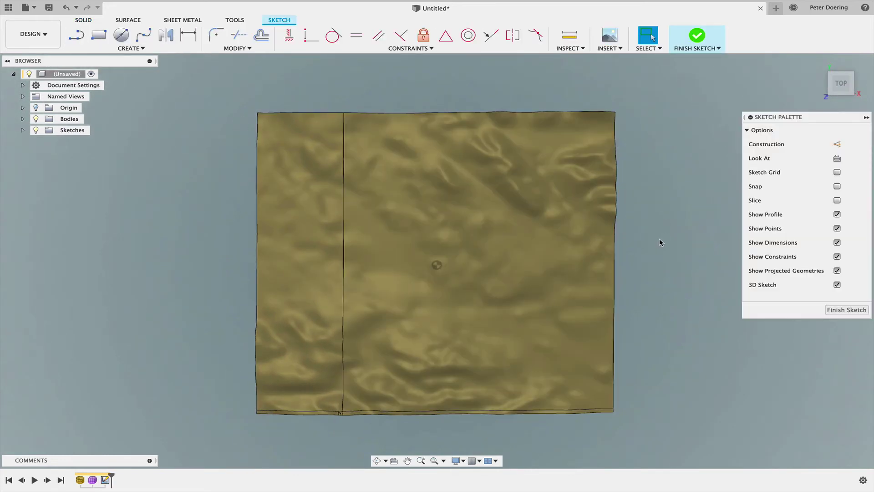
key(s)
click(702, 263)
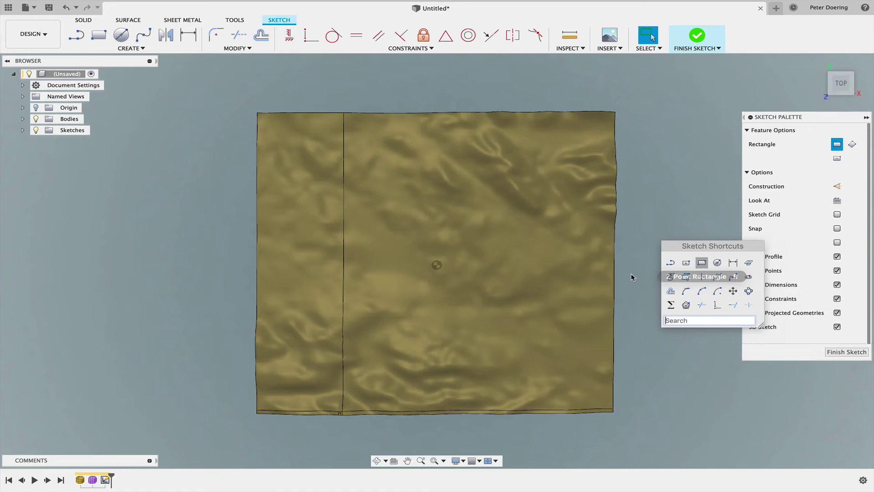
click(260, 413)
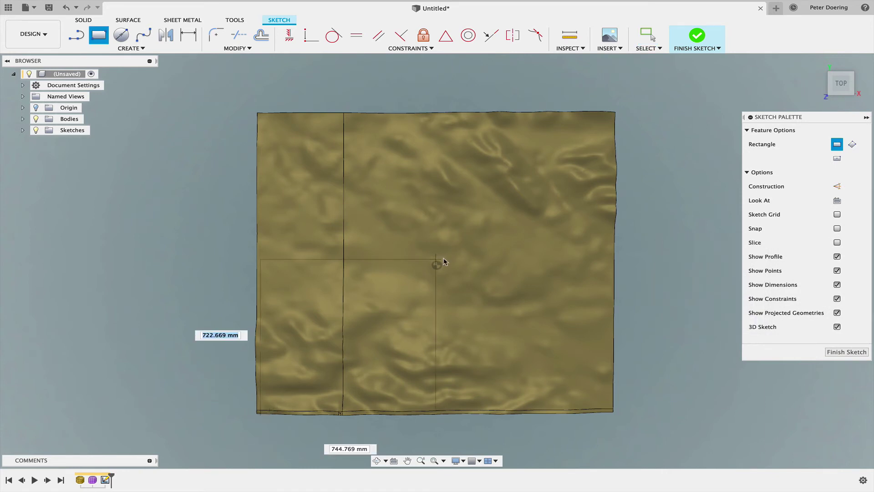
click(611, 116)
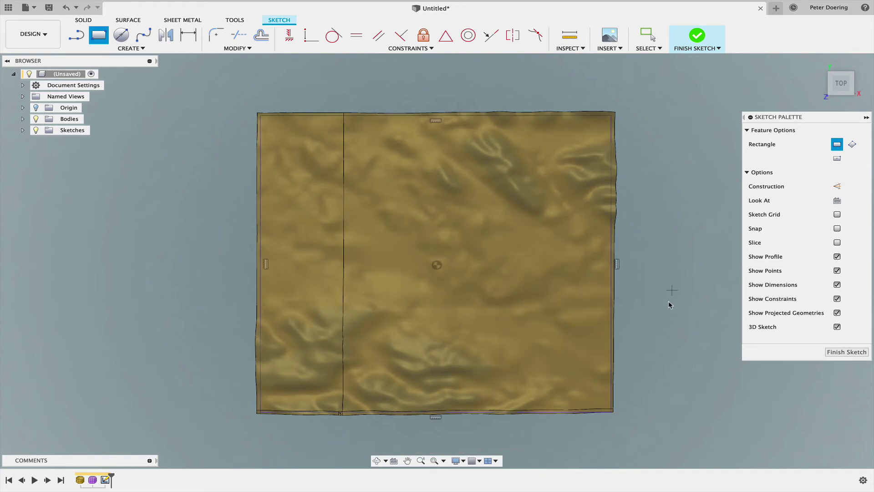
mouse_move(665, 336)
shift+middle_down()
mouse_move(648, 262)
mouse_move(628, 296)
mouse_move(644, 293)
shift+middle_up()
Step: Extrude the rectangle profile symmetrically by 156.869 mm as a new solid body
key(e)
click(709, 163)
click(708, 195)
click(496, 255)
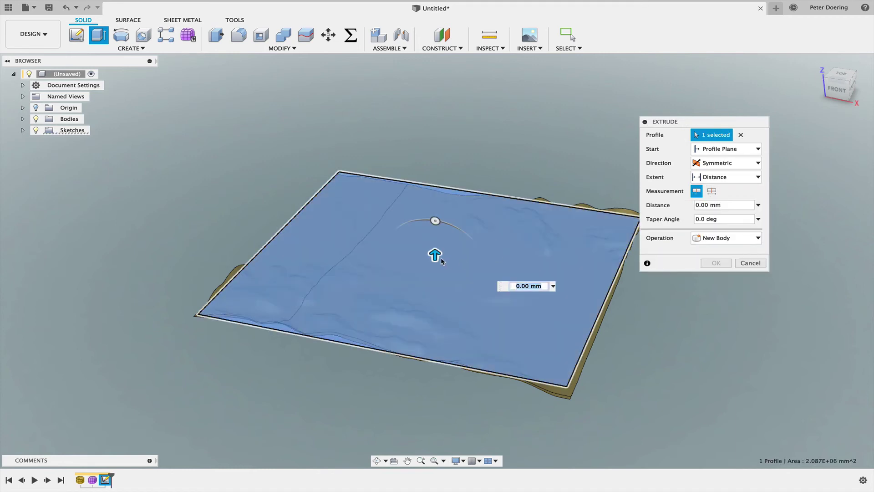
click(436, 253)
click(501, 242)
drag(436, 254, 435, 229)
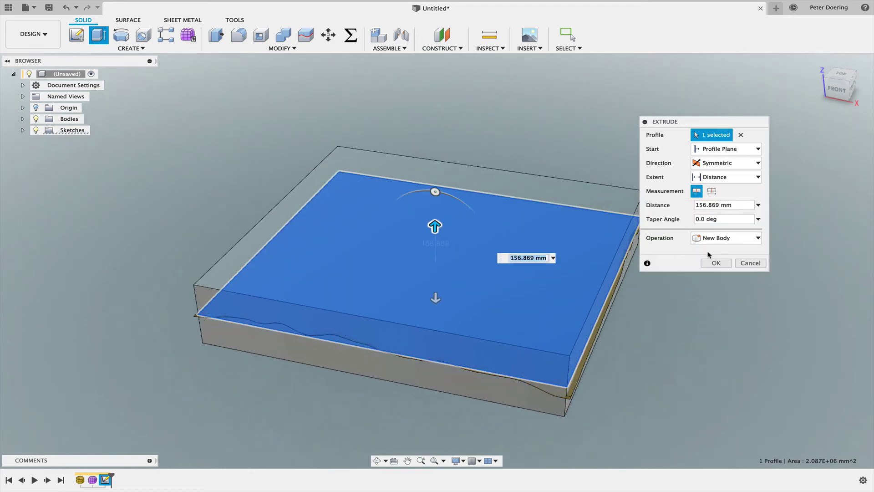
click(716, 263)
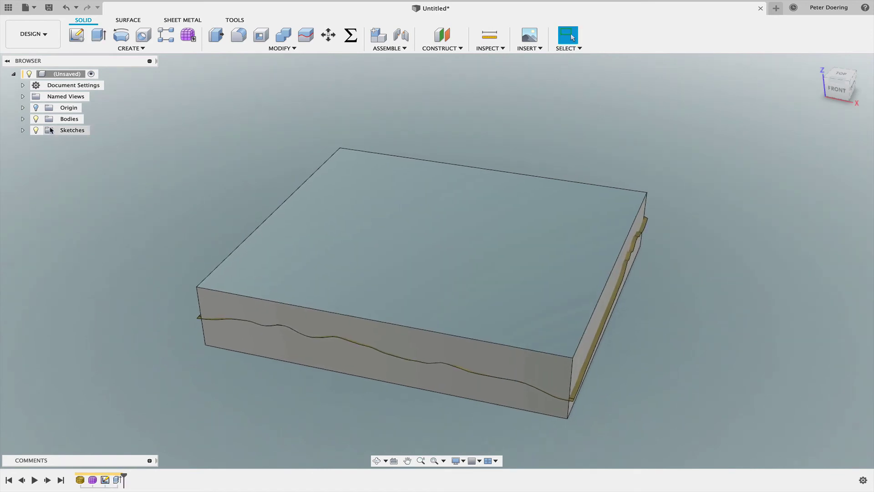
Step: Split the box body using the terrain surface as the splitting tool
click(304, 35)
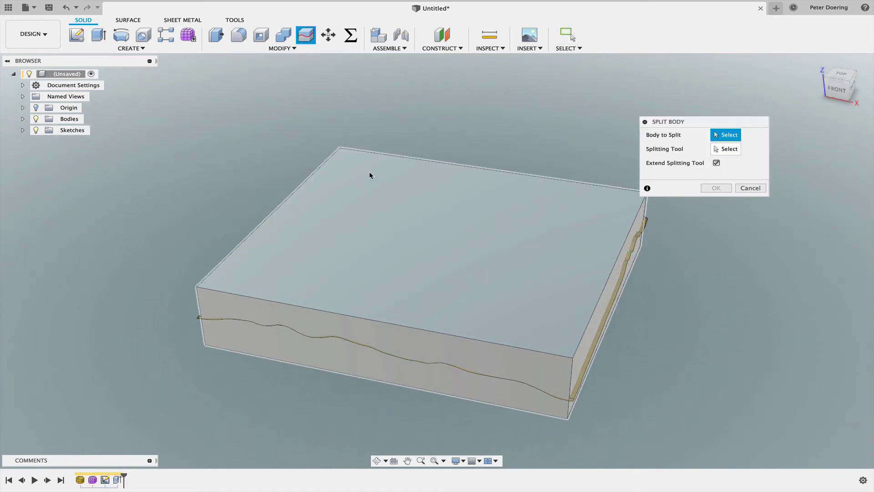
click(371, 175)
click(739, 151)
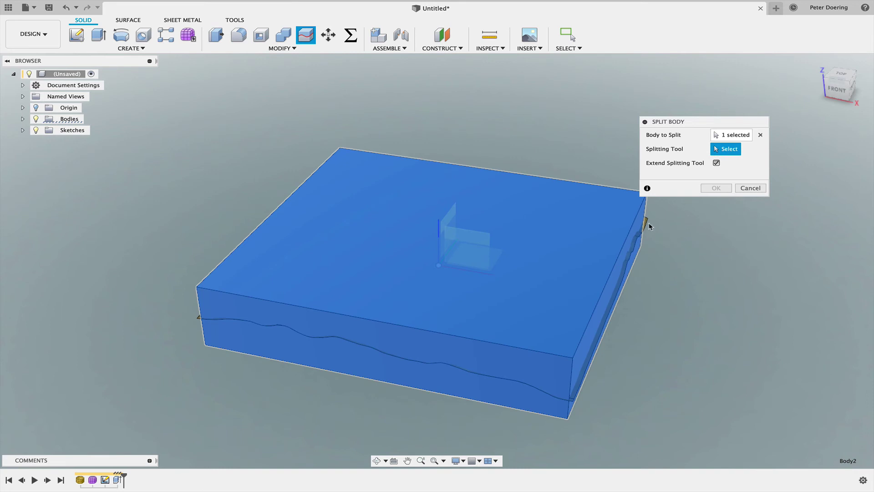
click(648, 222)
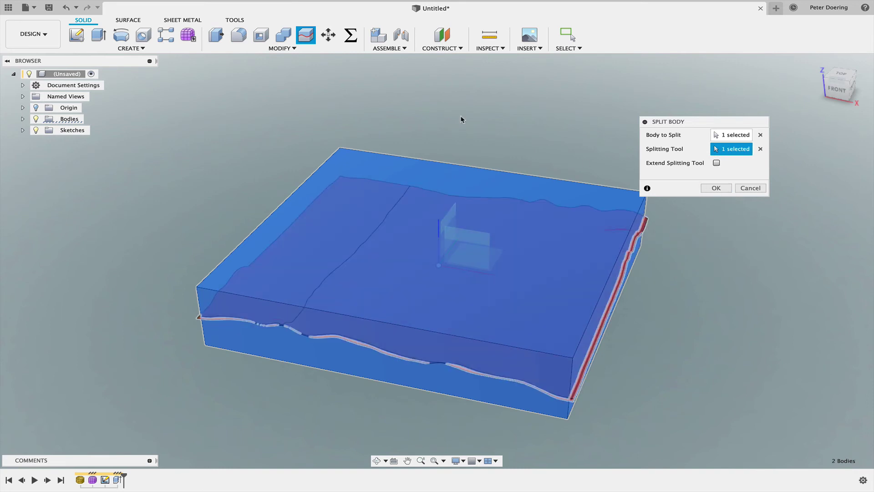
key(Return)
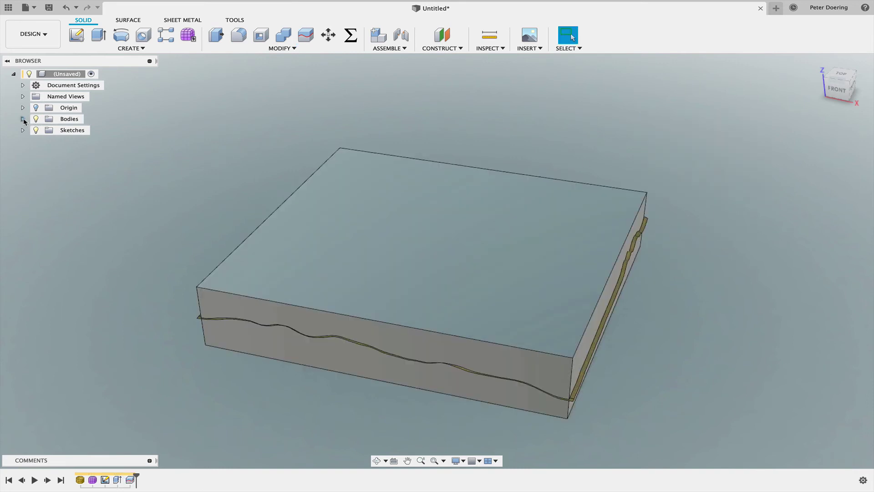
Step: Hide the upper piece Body2 in the Bodies list so only Body3 shows
click(23, 119)
click(45, 143)
click(96, 166)
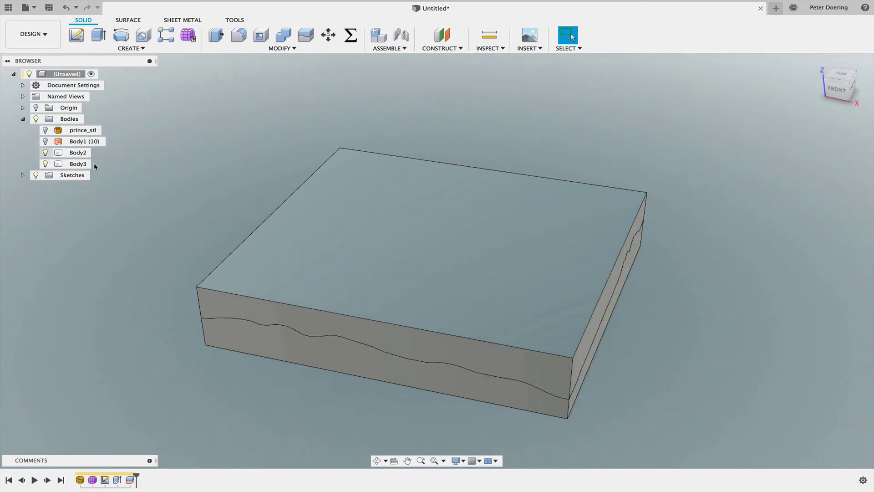
click(45, 152)
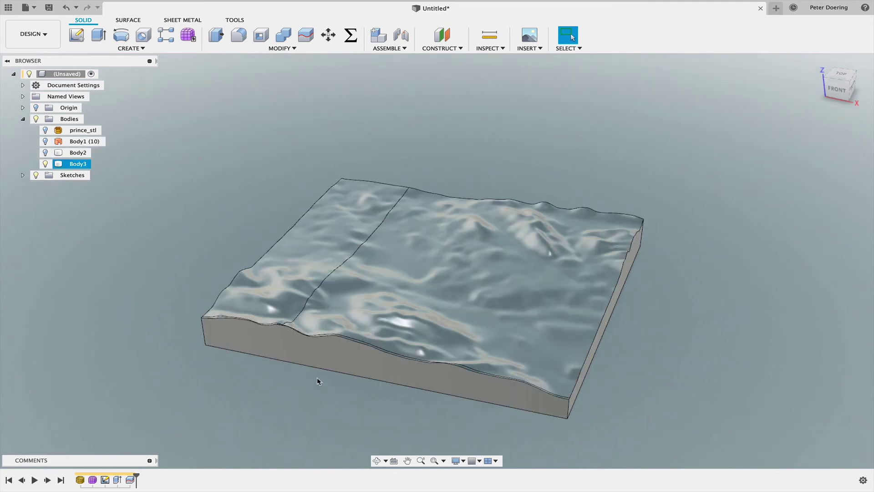
mouse_move(327, 388)
shift+middle_down()
mouse_move(277, 387)
mouse_move(320, 376)
mouse_move(353, 400)
mouse_move(337, 387)
shift+middle_up()
Step: In the Render workspace, apply Paint - Enamel Glossy (Red) to the terrain block
click(32, 34)
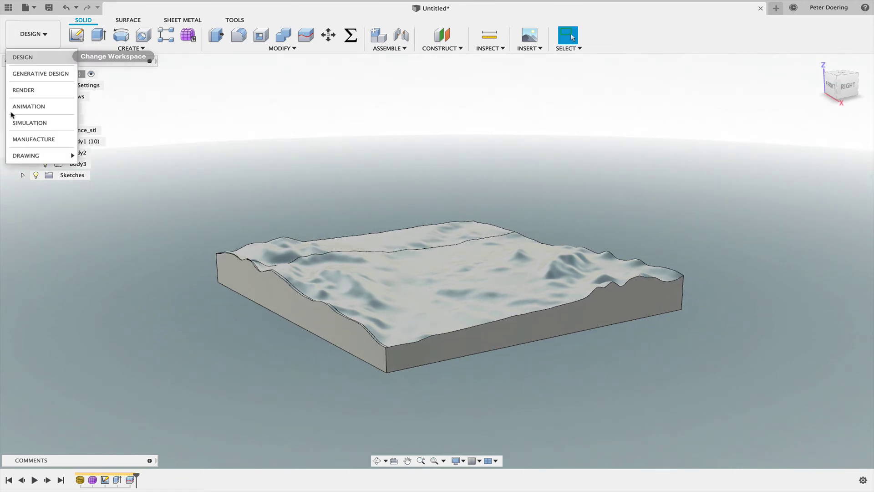
click(25, 89)
shift+middle_drag(319, 190, 318, 195)
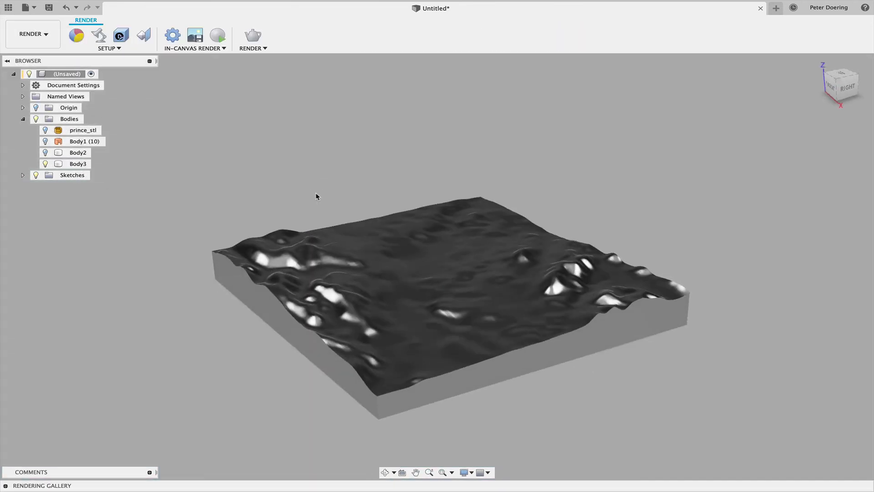
click(76, 35)
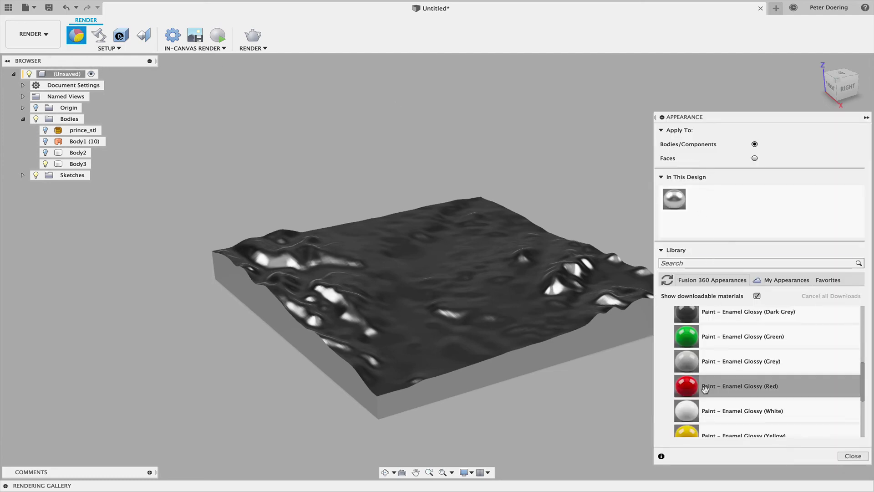
drag(703, 389, 483, 318)
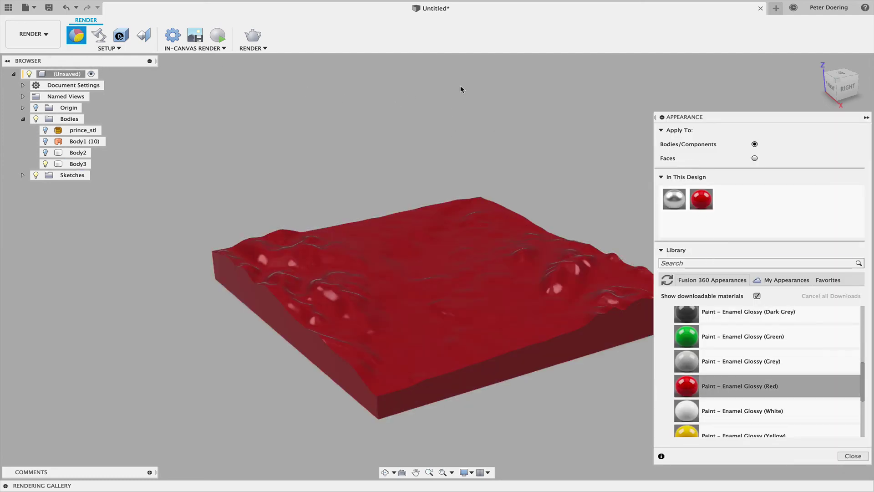
Step: Set a darker grey background and the Crossroads lighting environment in Scene Settings
click(99, 35)
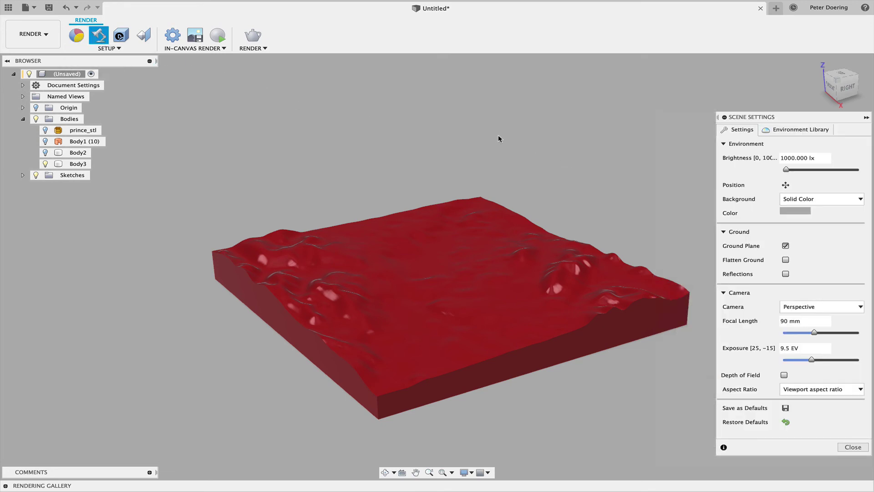
click(795, 212)
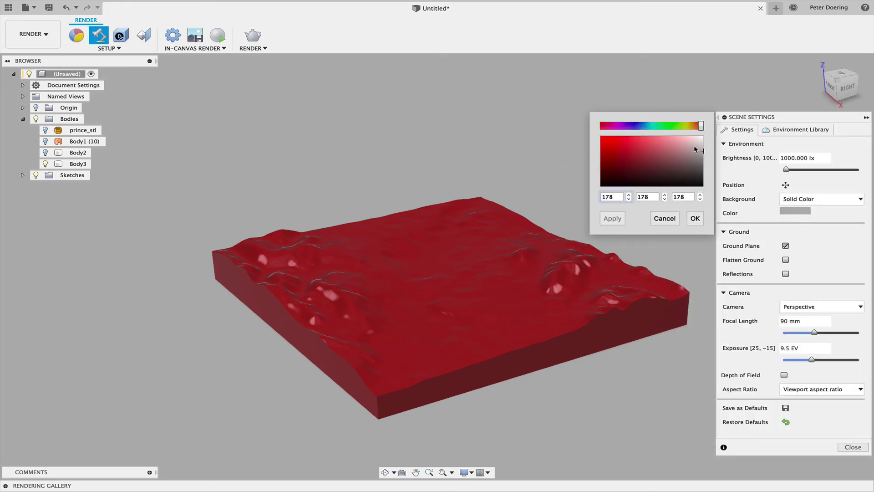
click(695, 218)
click(799, 130)
drag(751, 261, 651, 201)
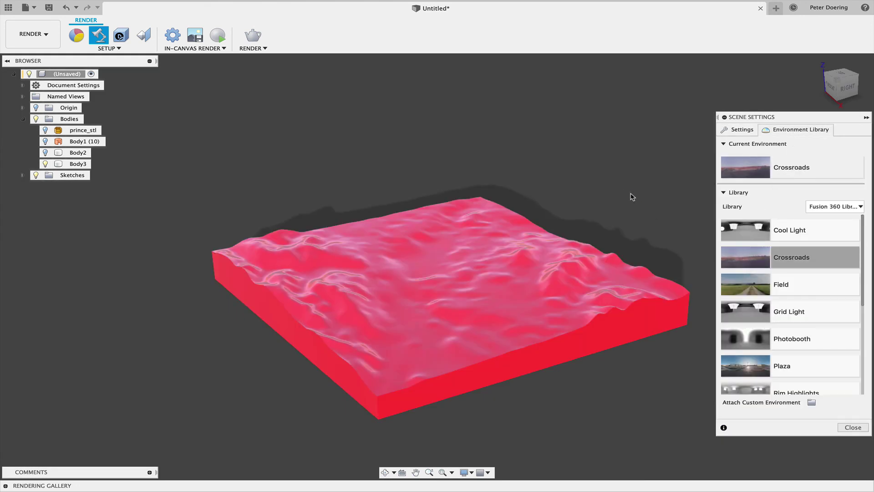
click(852, 427)
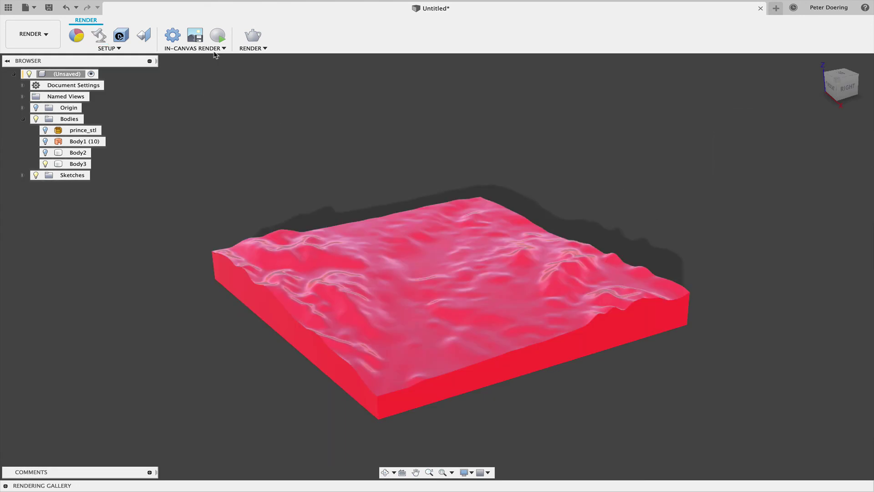
Step: Start an In-Canvas Render of the red terrain block
click(217, 37)
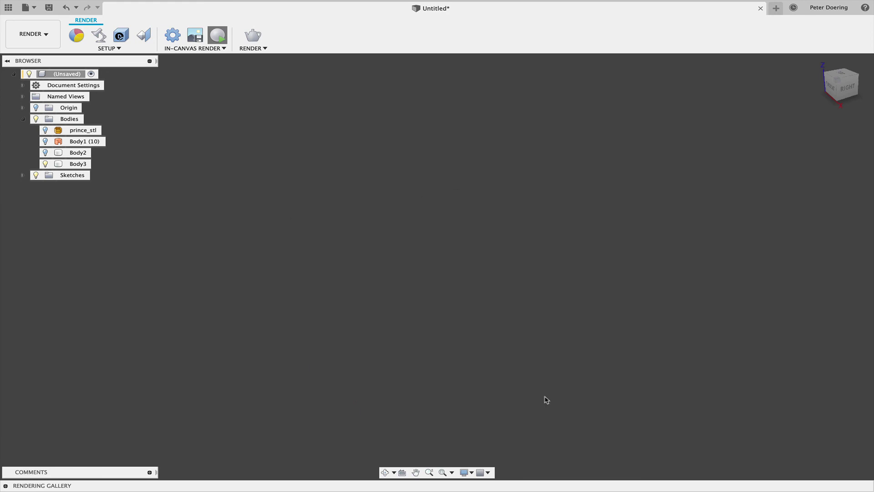
scroll(536, 396, up, 3)
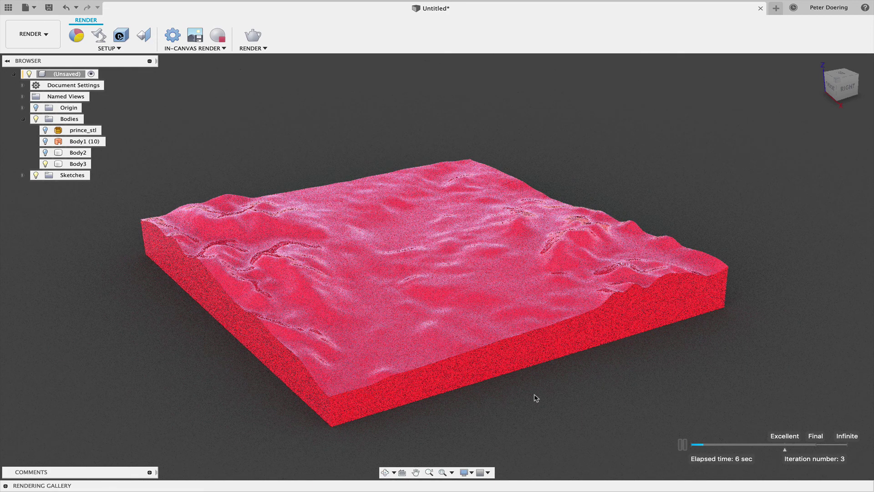
mouse_move(646, 5)
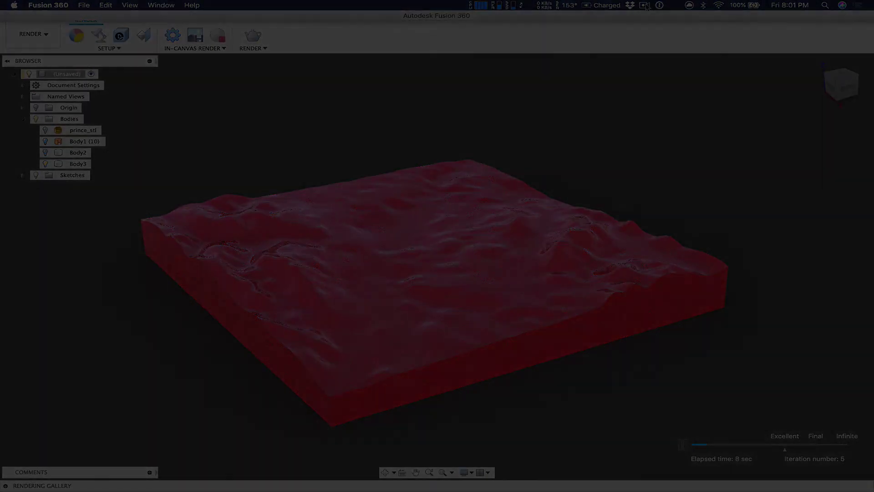